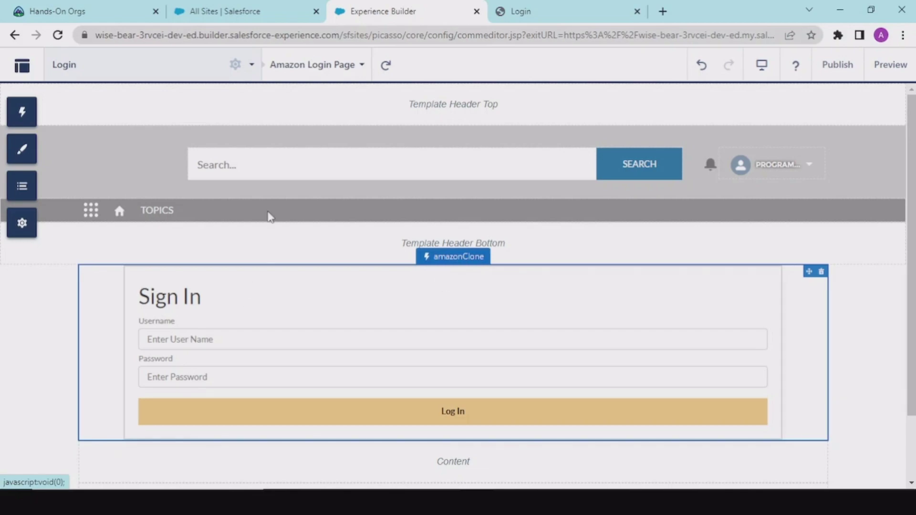
Review the login page's properties in Experience Builder, then close the pages panel.
{"action": "left_click", "coordinate": [294, 70]}
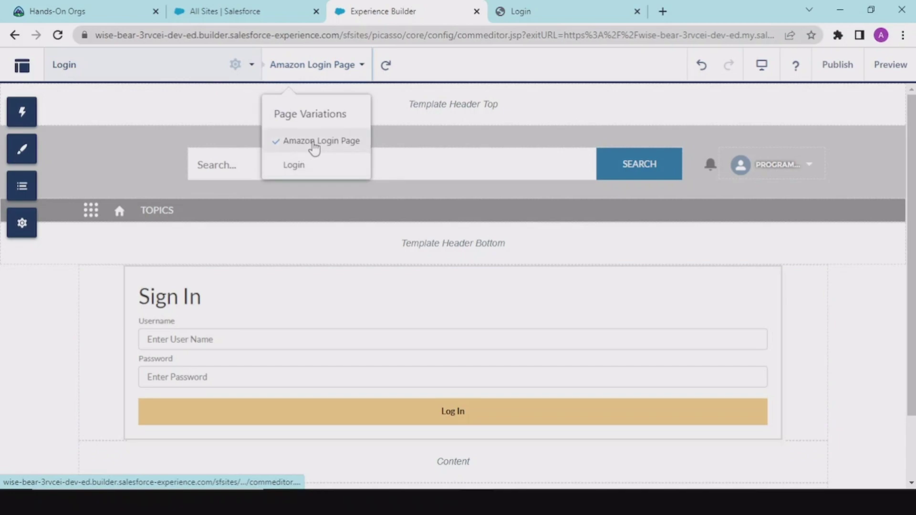
{"action": "left_click", "coordinate": [234, 67]}
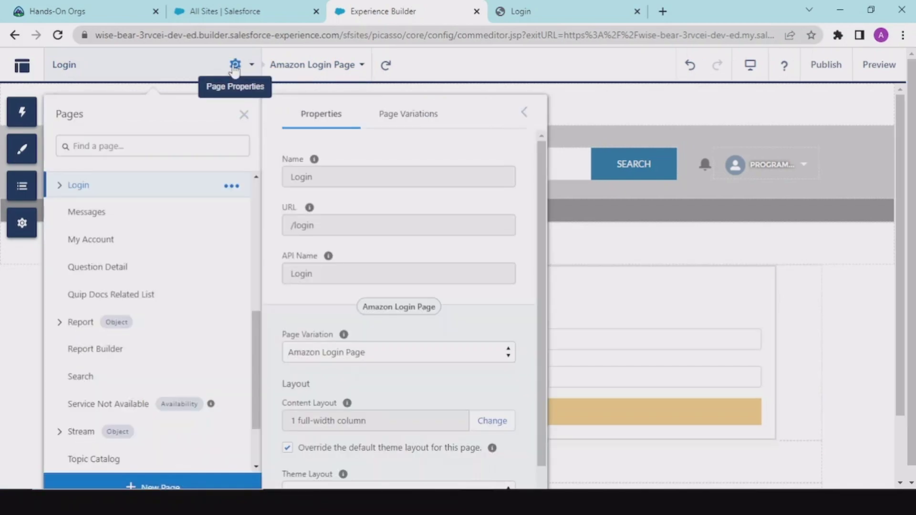
{"action": "scroll", "coordinate": [365, 227], "scroll_direction": "down", "scroll_amount": 1}
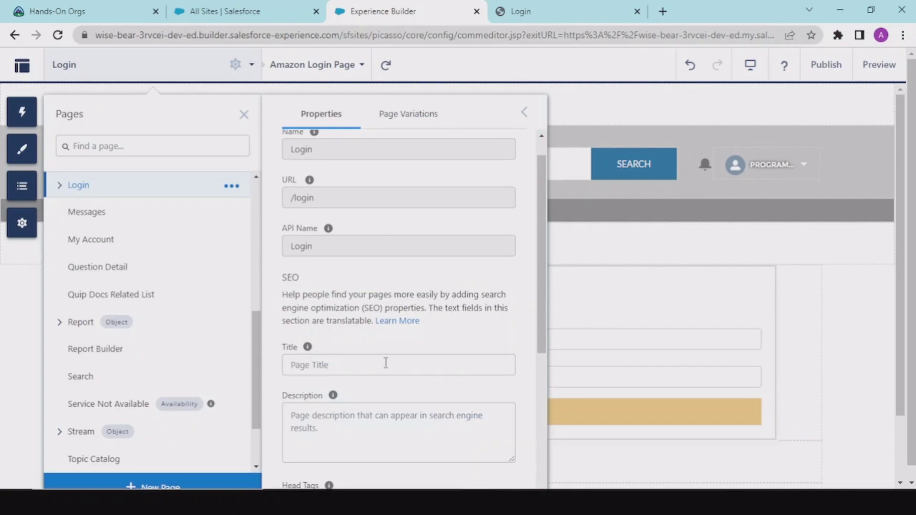
{"action": "scroll", "coordinate": [376, 308], "scroll_direction": "down", "scroll_amount": 5}
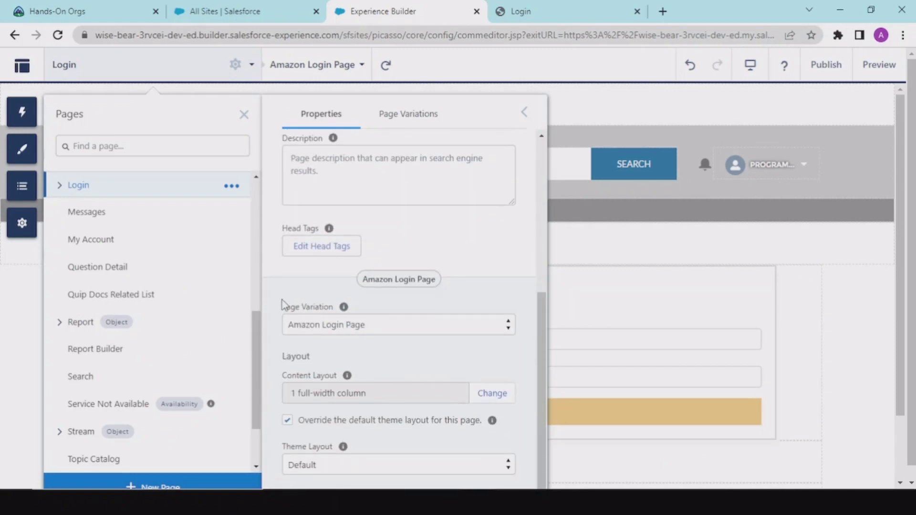
{"action": "scroll", "coordinate": [349, 301], "scroll_direction": "down", "scroll_amount": 1}
{"action": "mouse_move", "coordinate": [350, 301]}
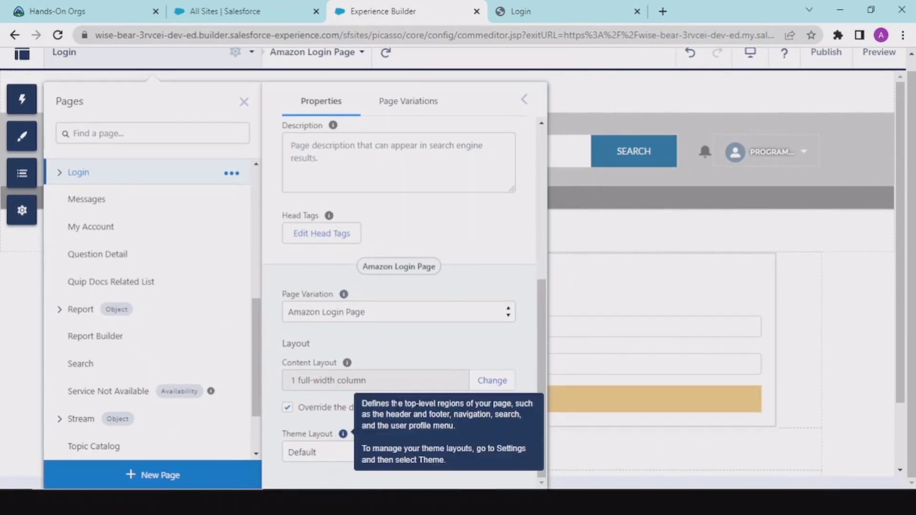
{"action": "left_click", "coordinate": [243, 101]}
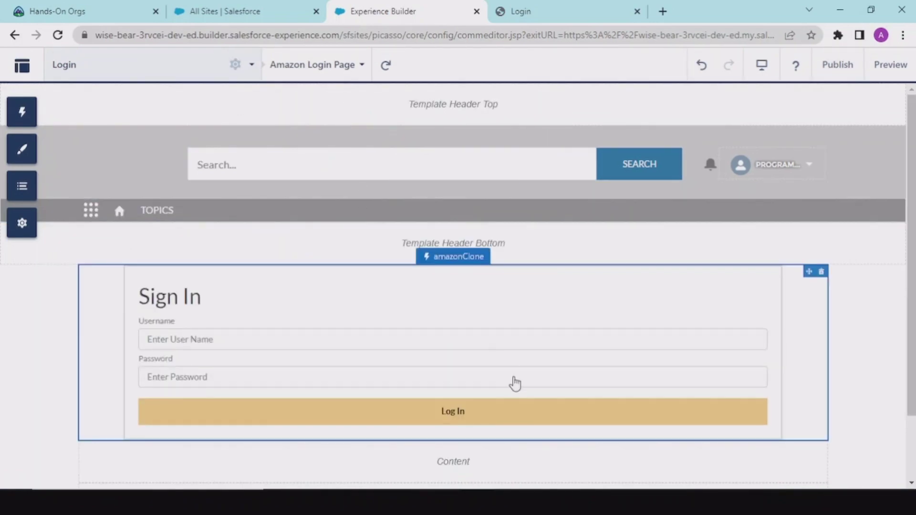
Inspect the error template (lines 31–39) in the component's source code.
{"action": "key", "text": "alt+Tab"}
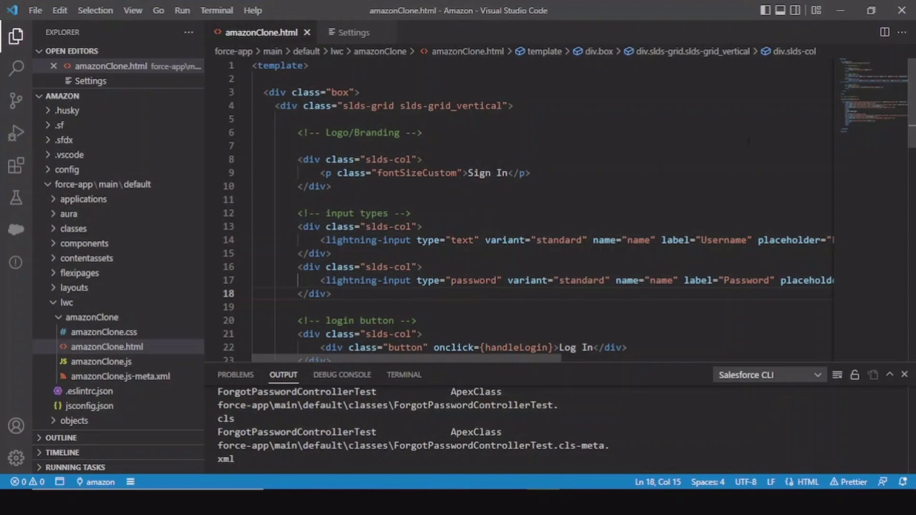
{"action": "scroll", "coordinate": [912, 203], "scroll_direction": "down", "scroll_amount": 7}
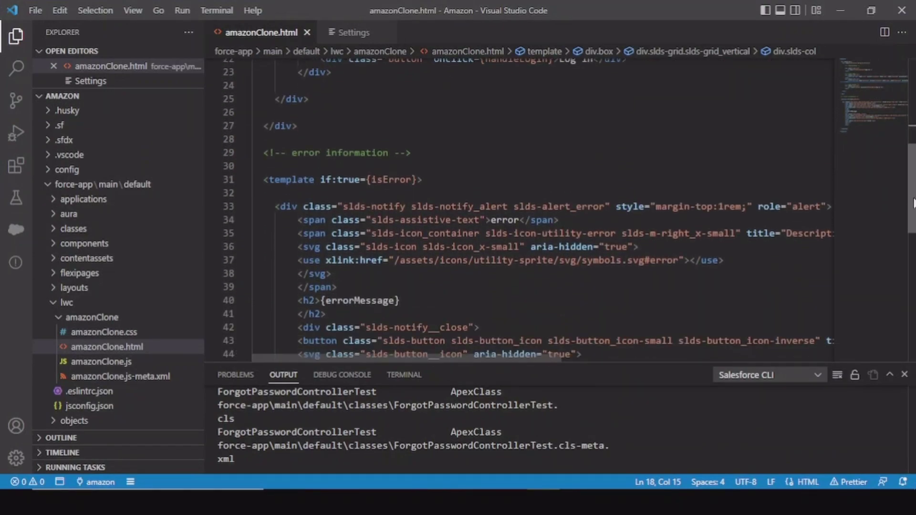
{"action": "scroll", "coordinate": [912, 203], "scroll_direction": "down", "scroll_amount": 2}
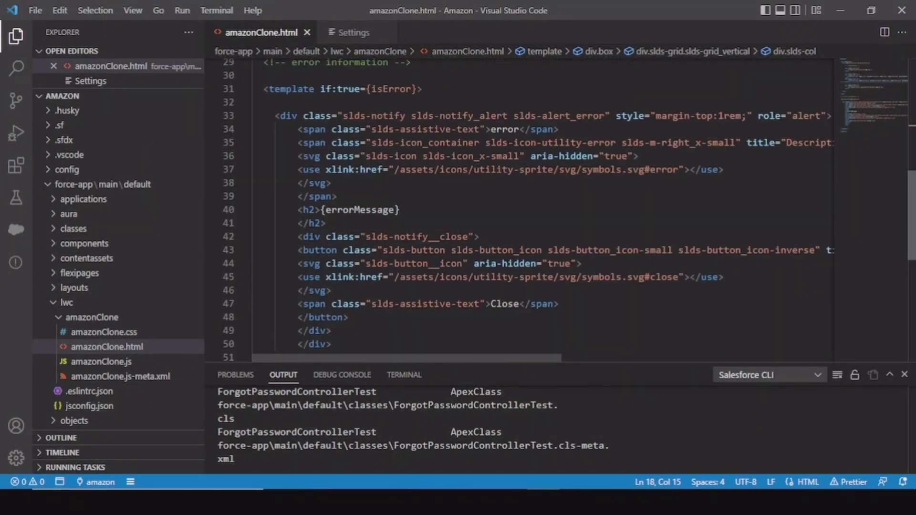
{"action": "scroll", "coordinate": [399, 143], "scroll_direction": "down", "scroll_amount": 1}
{"action": "scroll", "coordinate": [399, 144], "scroll_direction": "up", "scroll_amount": 1}
{"action": "left_click", "coordinate": [400, 86]}
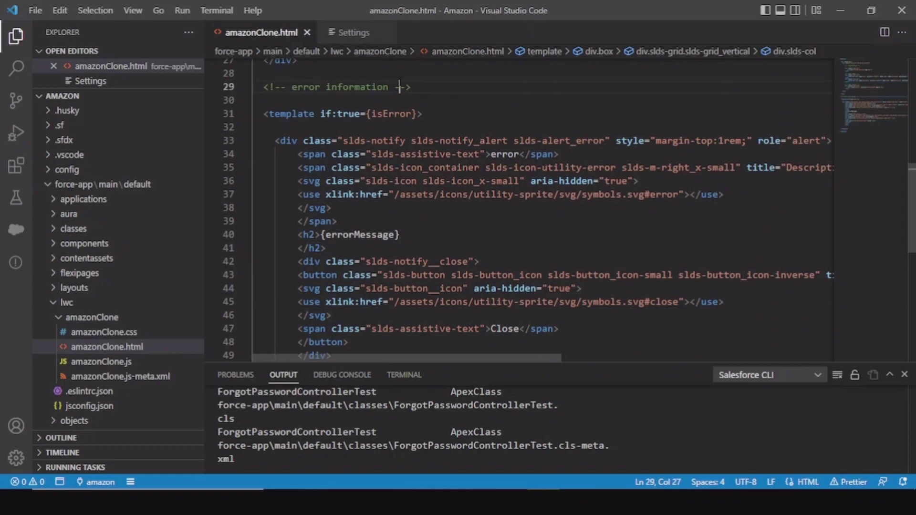
{"action": "left_click_drag", "start_coordinate": [264, 113], "coordinate": [469, 220]}
{"action": "left_click", "coordinate": [470, 220]}
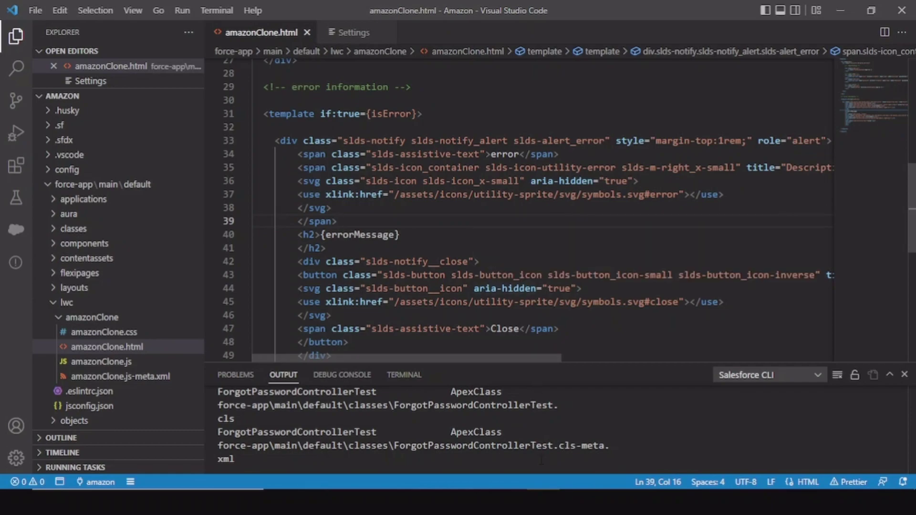
{"action": "key", "text": "alt+Tab"}
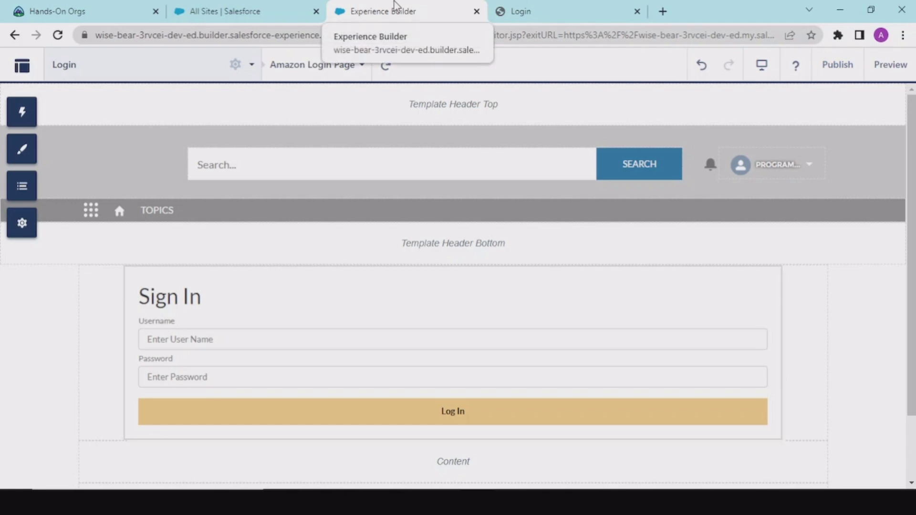
From the All Sites setup page, search Quick Find for 'users' and open Users.
{"action": "left_click", "coordinate": [303, 5]}
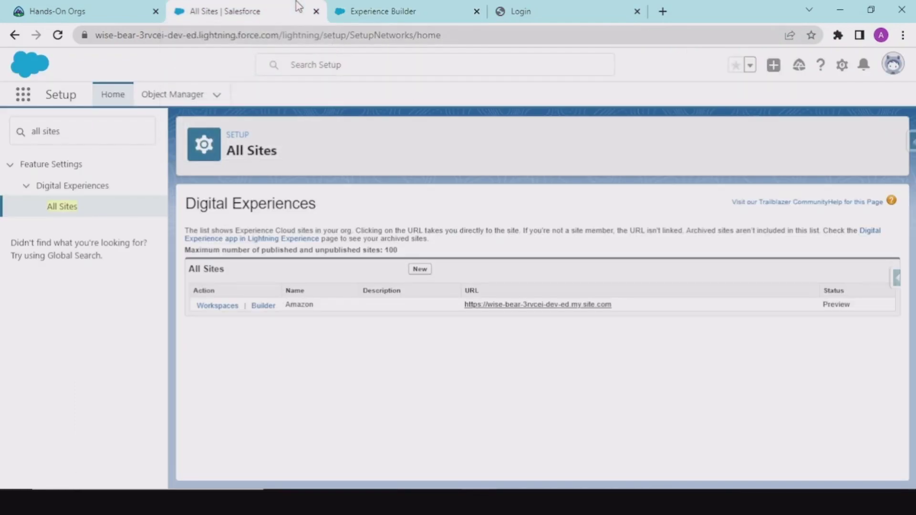
{"action": "left_click", "coordinate": [395, 4]}
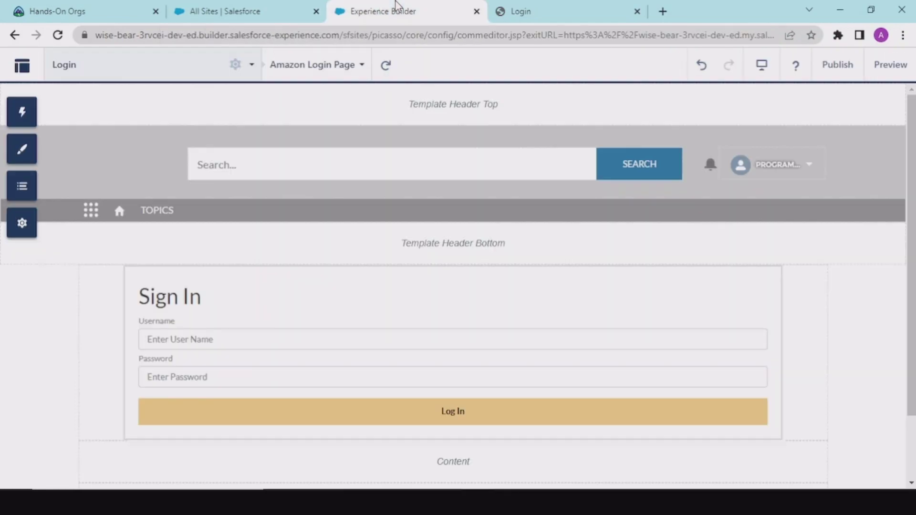
{"action": "left_click", "coordinate": [280, 6]}
{"action": "left_click_drag", "start_coordinate": [146, 125], "coordinate": [23, 116]}
{"action": "key", "text": "BackSpace"}
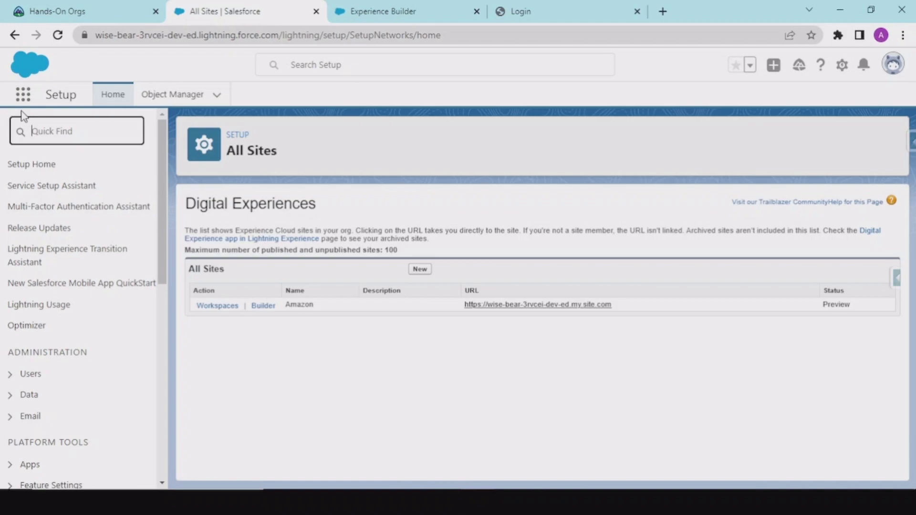
{"action": "type", "text": "users"}
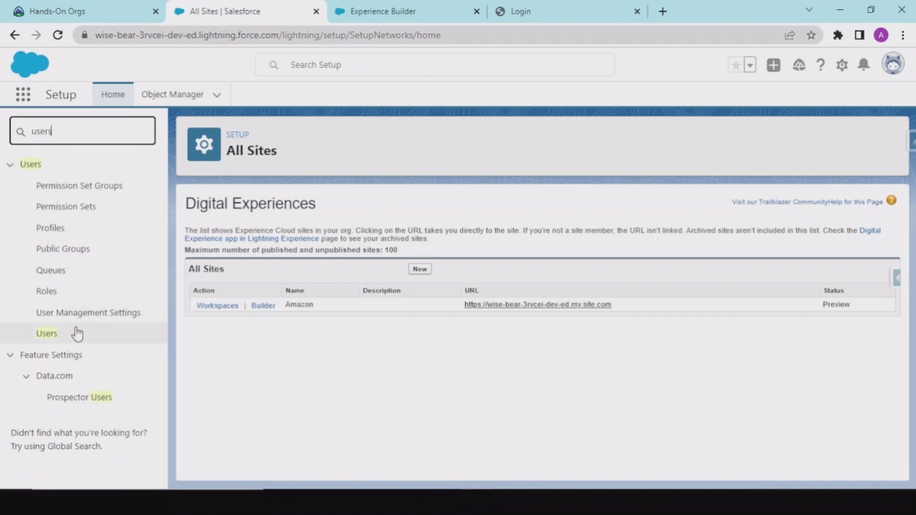
{"action": "left_click", "coordinate": [56, 333]}
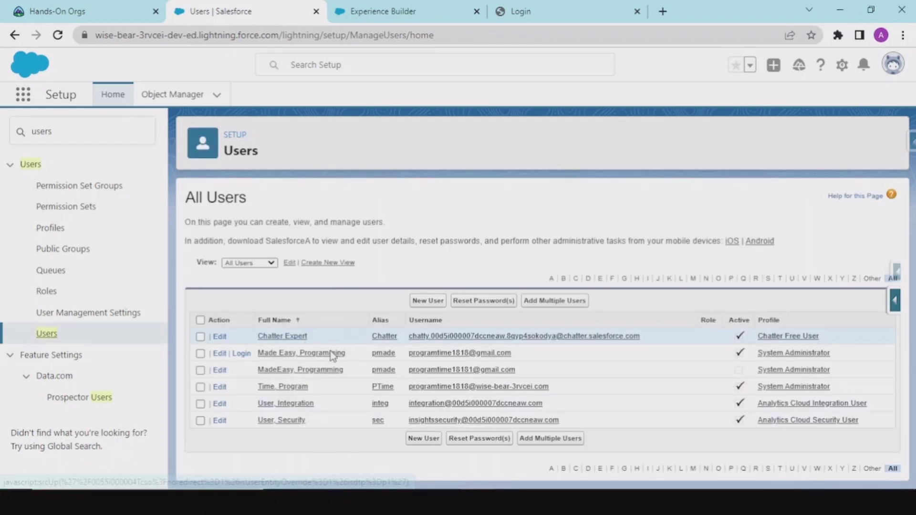
Give the second, active System Administrator user the CEO role, then return to All Users.
{"action": "left_click", "coordinate": [267, 356]}
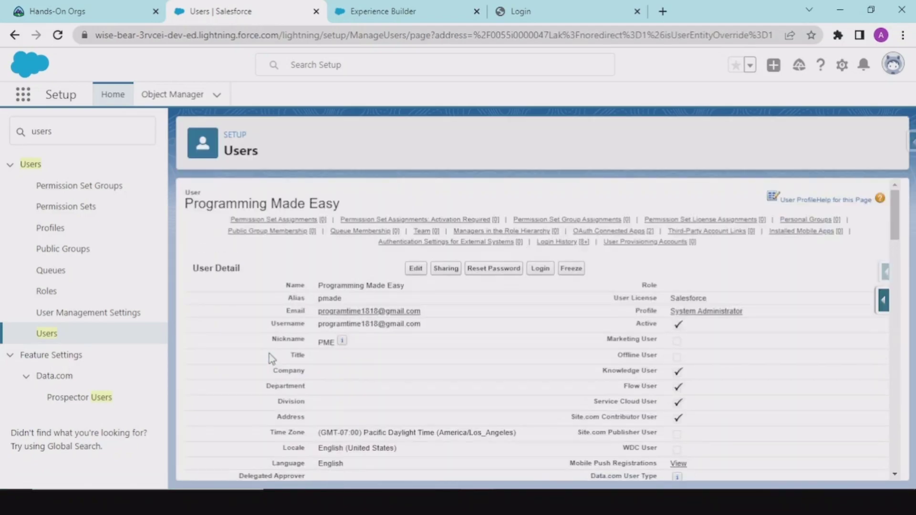
{"action": "left_click", "coordinate": [416, 269]}
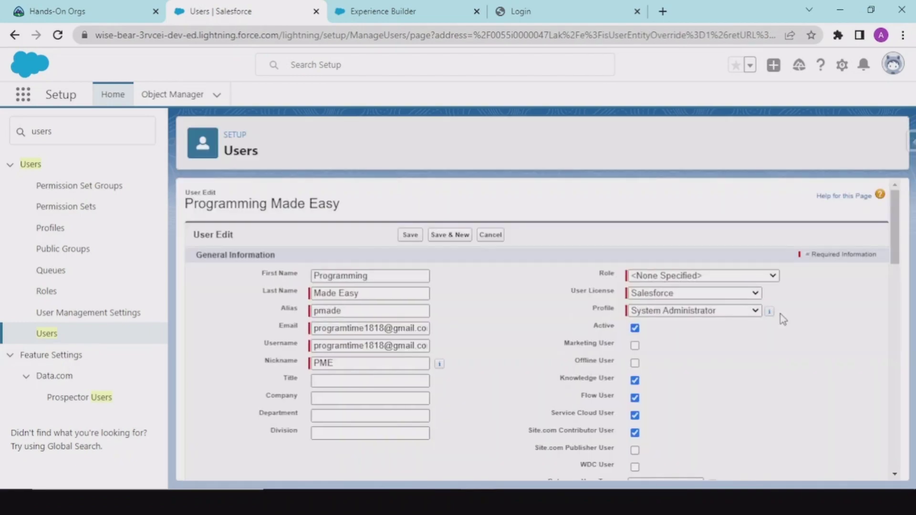
{"action": "left_click", "coordinate": [737, 278]}
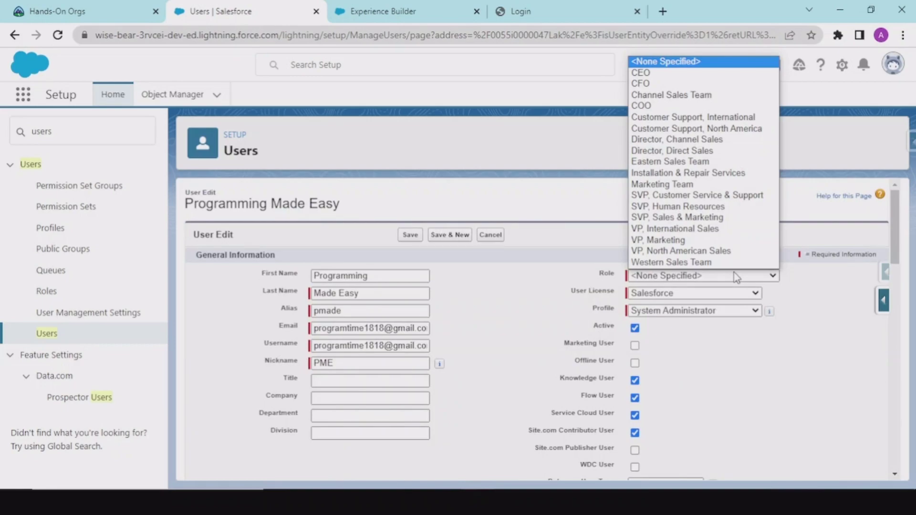
{"action": "left_click", "coordinate": [644, 74]}
{"action": "left_click", "coordinate": [410, 236]}
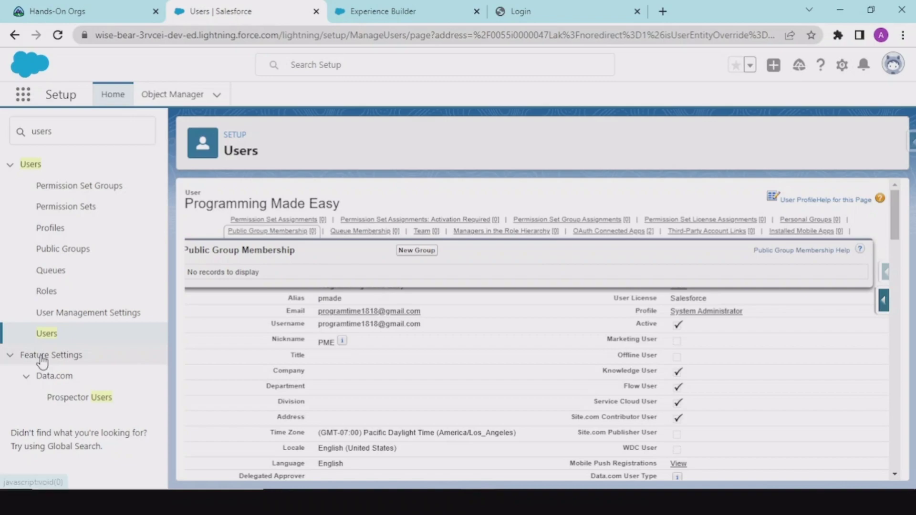
{"action": "left_click", "coordinate": [46, 335]}
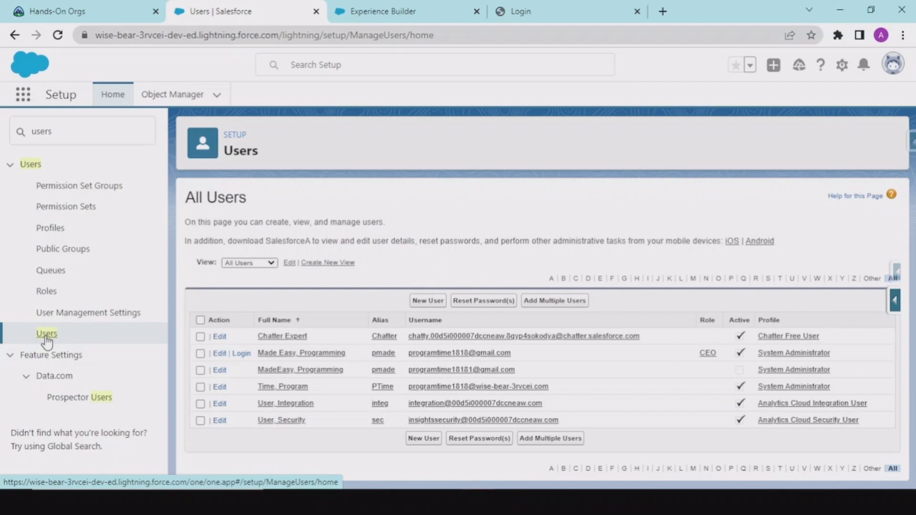
Assign the CEO role to the inactive third System Administrator user and save.
{"action": "left_click", "coordinate": [327, 370]}
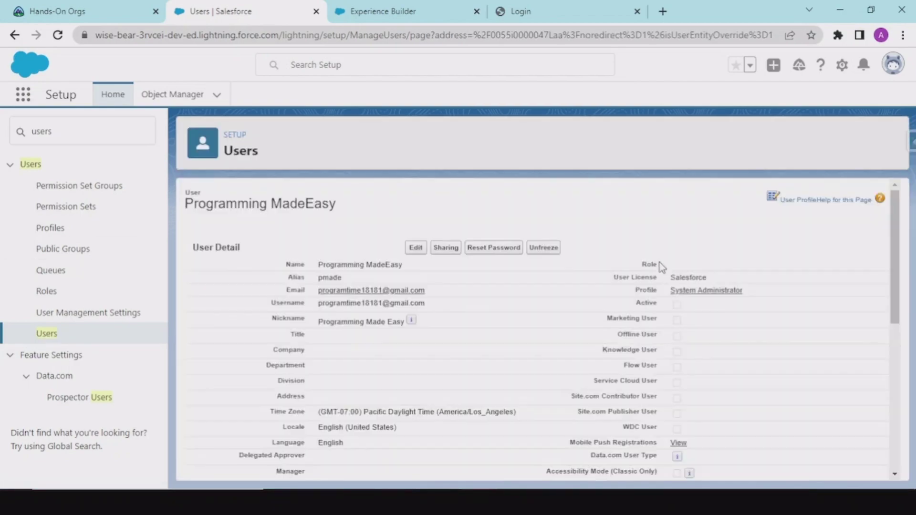
{"action": "left_click", "coordinate": [415, 268]}
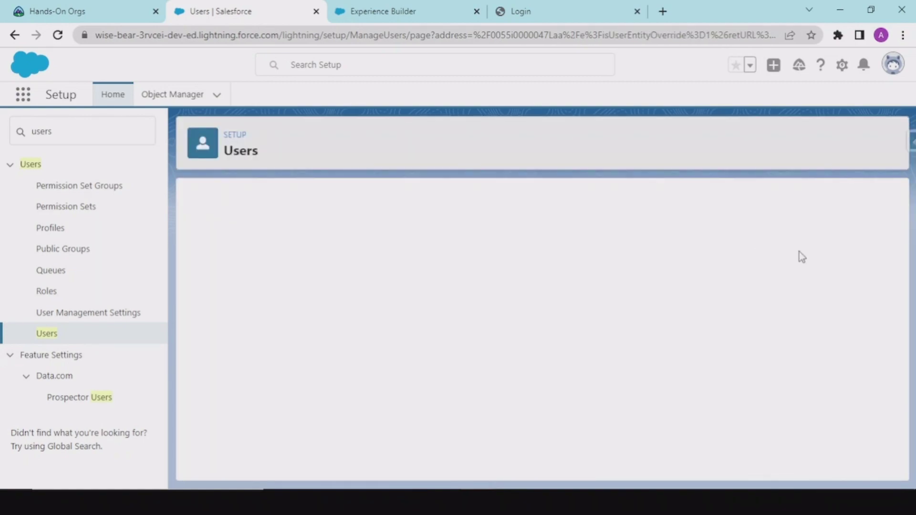
{"action": "left_click", "coordinate": [707, 276]}
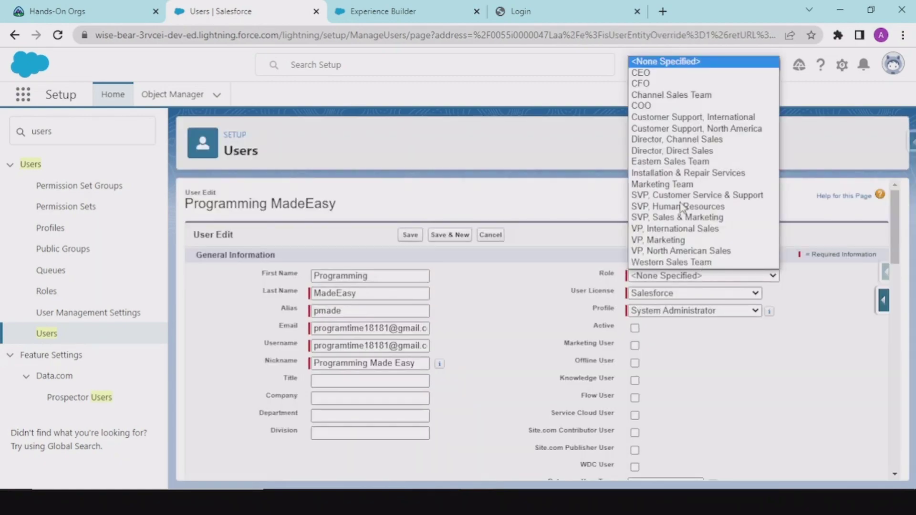
{"action": "left_click", "coordinate": [654, 78]}
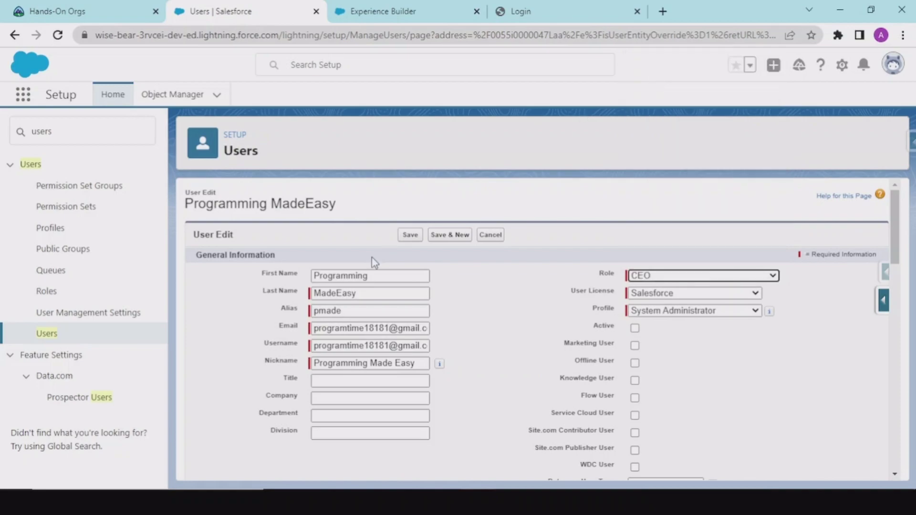
{"action": "left_click", "coordinate": [410, 235]}
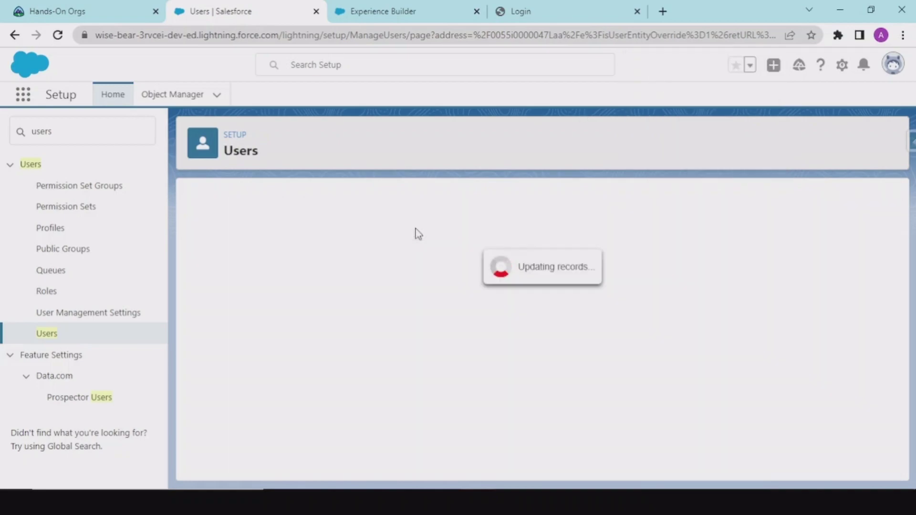
{"action": "left_click", "coordinate": [76, 130]}
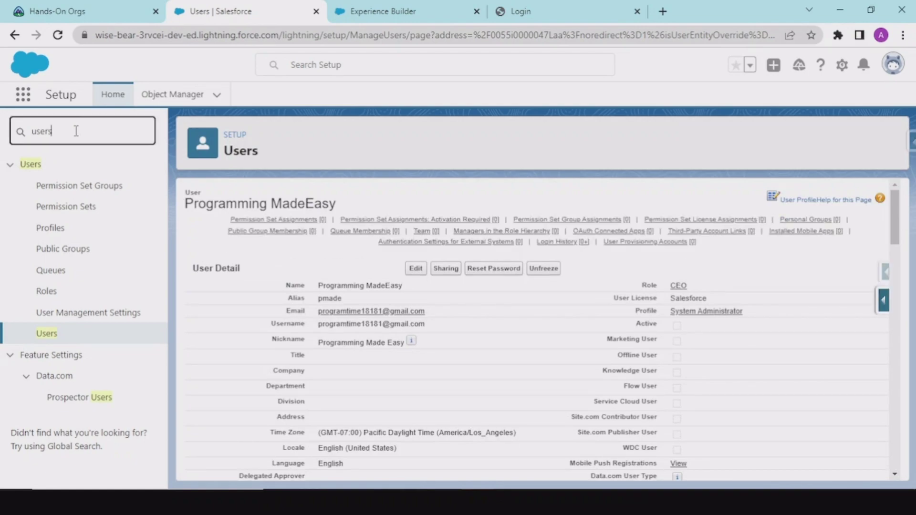
Switch to the Sales app via an App Launcher search for 'sale' and open Accounts.
{"action": "left_click", "coordinate": [27, 95]}
{"action": "type", "text": "sale"}
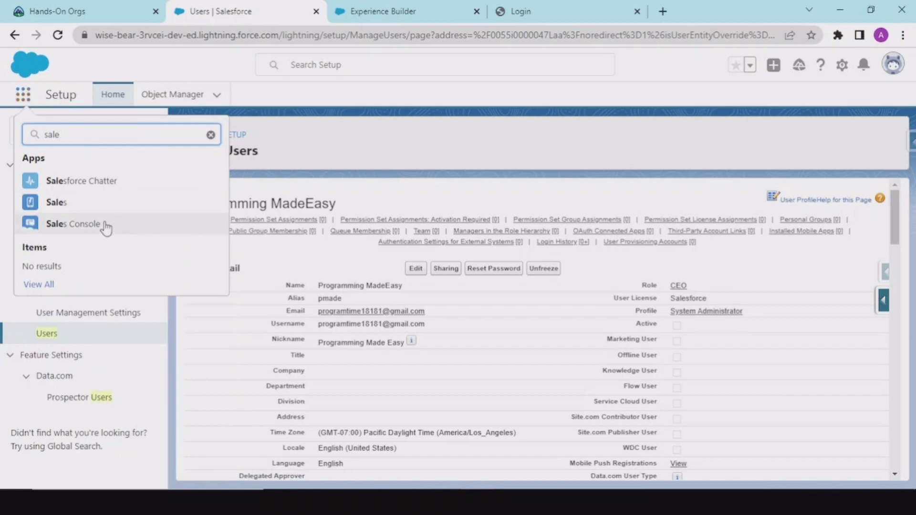
{"action": "left_click", "coordinate": [58, 207]}
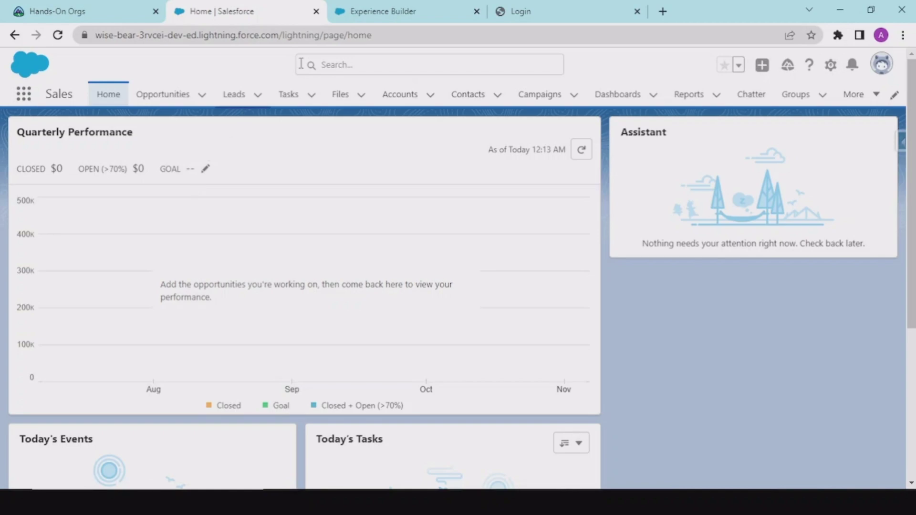
{"action": "left_click", "coordinate": [393, 102]}
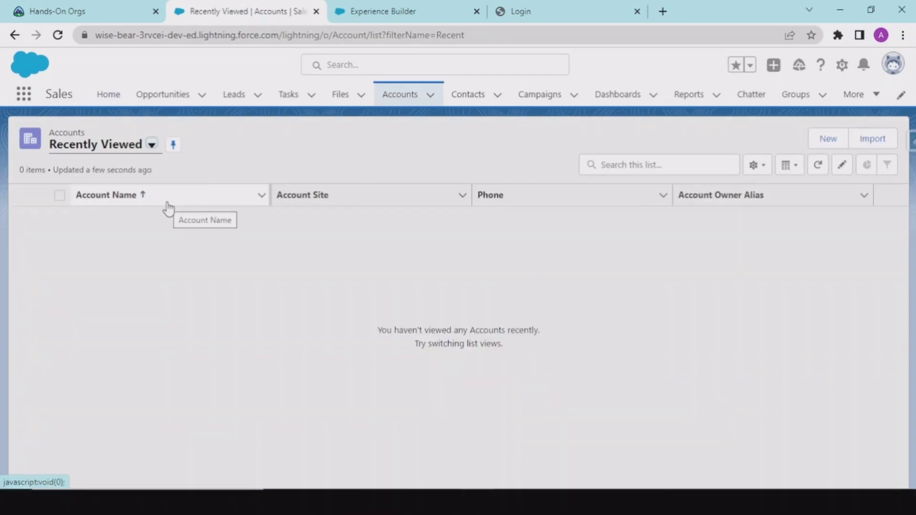
Create a new account named Amazon Account.
{"action": "left_click", "coordinate": [820, 143]}
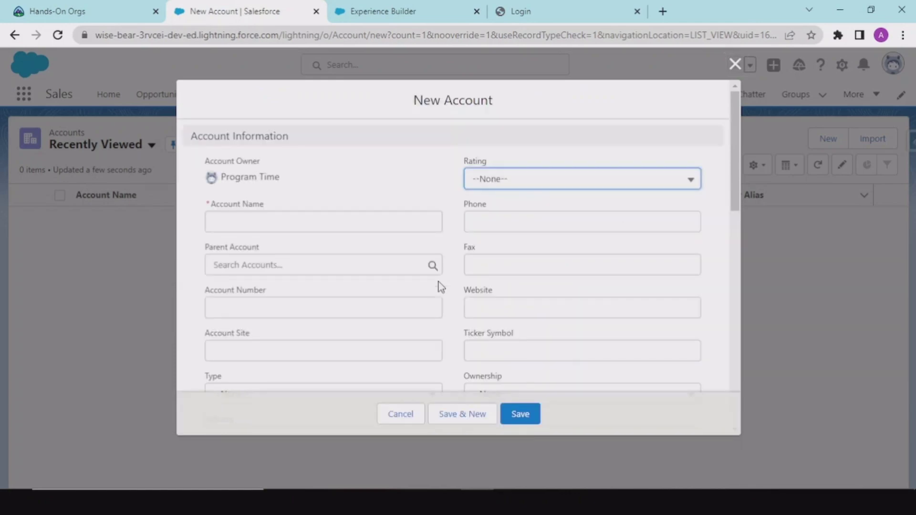
{"action": "scroll", "coordinate": [453, 334], "scroll_direction": "down", "scroll_amount": 5}
{"action": "left_click", "coordinate": [520, 414]}
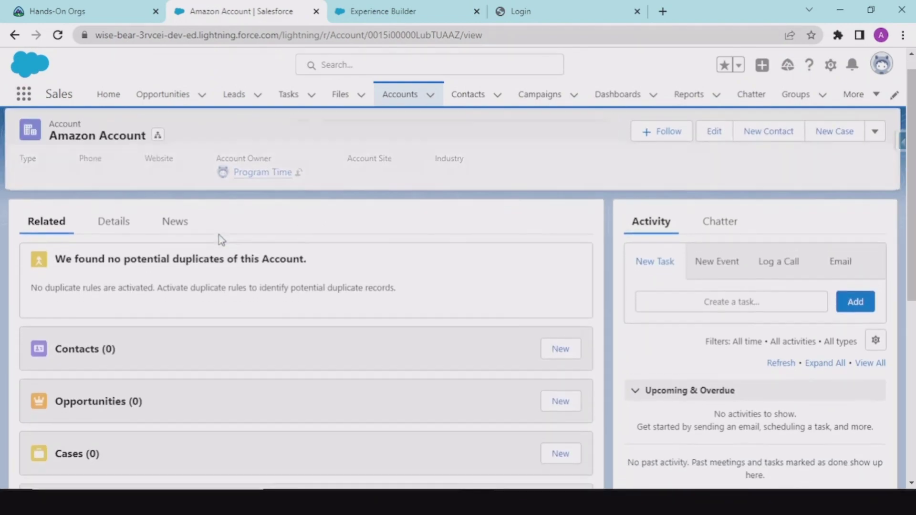
Add the contact First User to Amazon Account.
{"action": "scroll", "coordinate": [381, 282], "scroll_direction": "down", "scroll_amount": 1}
{"action": "left_click", "coordinate": [557, 335]}
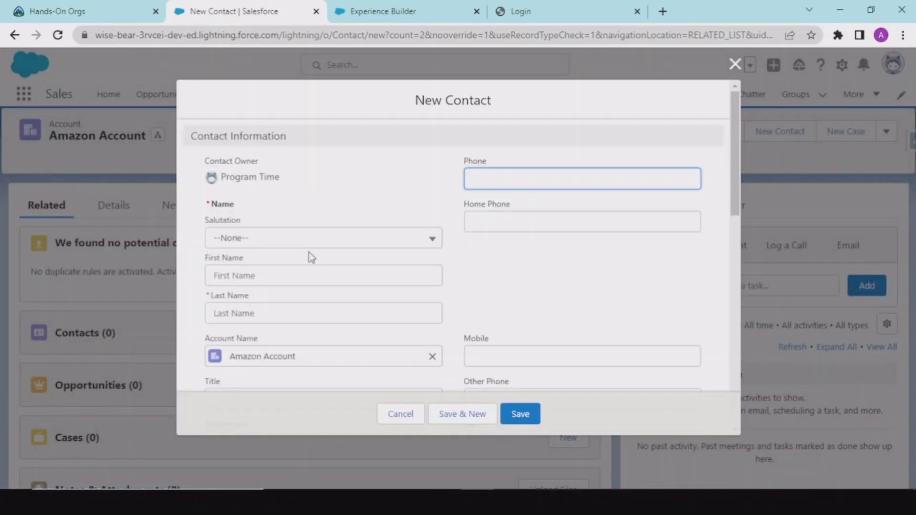
{"action": "left_click", "coordinate": [240, 269]}
{"action": "type", "text": "First"}
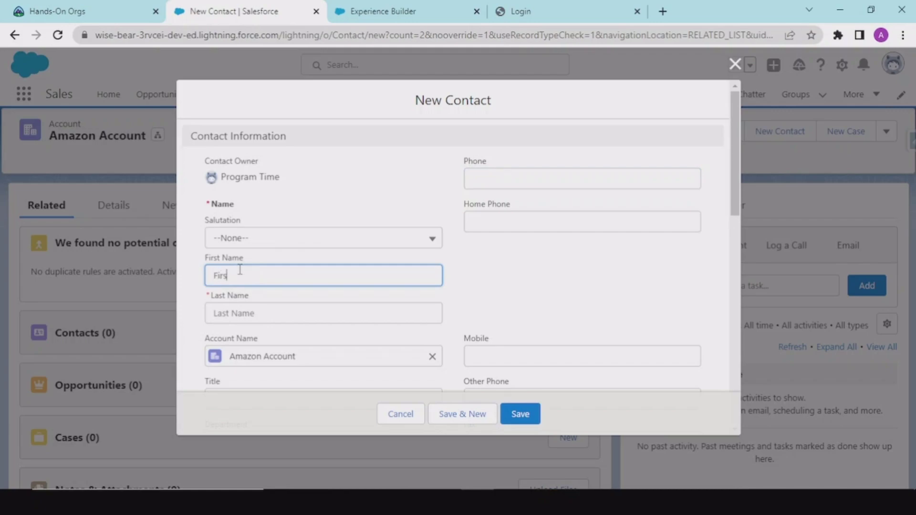
{"action": "key", "text": "Tab"}
{"action": "type", "text": "User"}
{"action": "scroll", "coordinate": [240, 268], "scroll_direction": "down", "scroll_amount": 2}
{"action": "scroll", "coordinate": [381, 334], "scroll_direction": "down", "scroll_amount": 1}
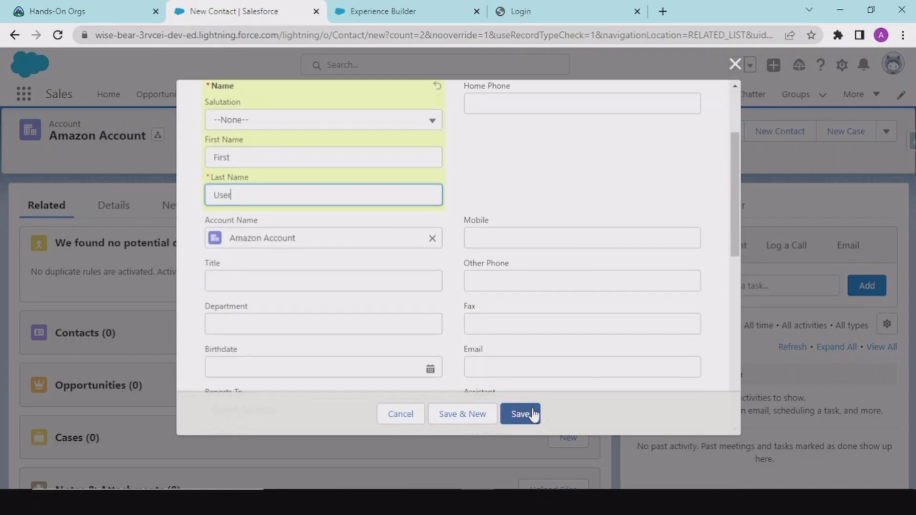
{"action": "left_click", "coordinate": [525, 414]}
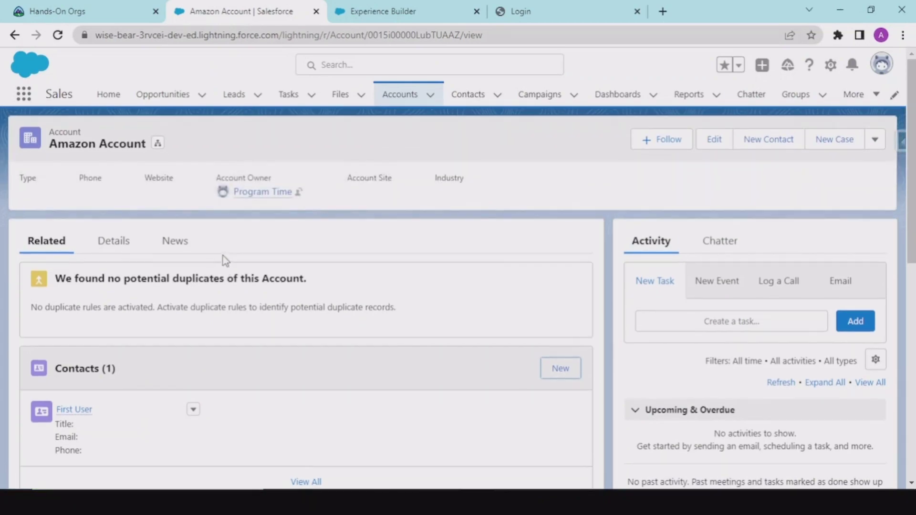
Enable Amazon Account as a partner and confirm the Enable As Partner warning.
{"action": "left_click", "coordinate": [881, 147]}
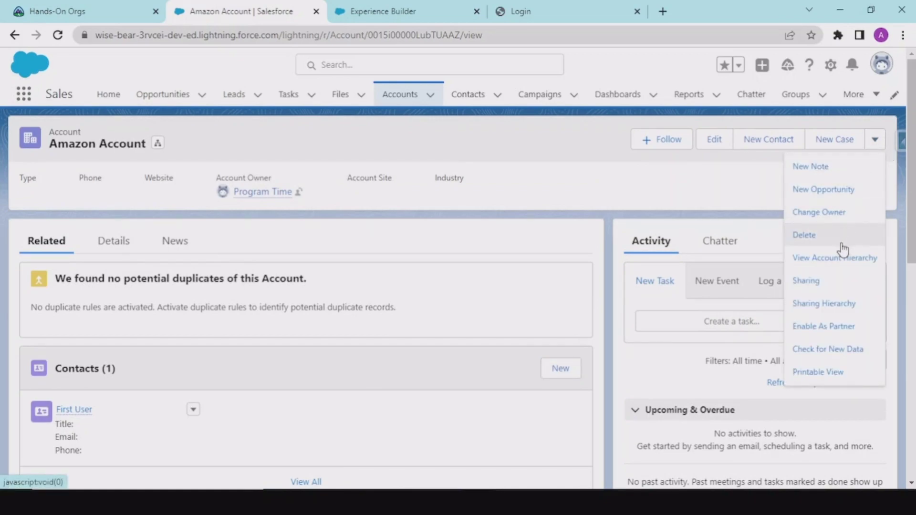
{"action": "left_click", "coordinate": [807, 327]}
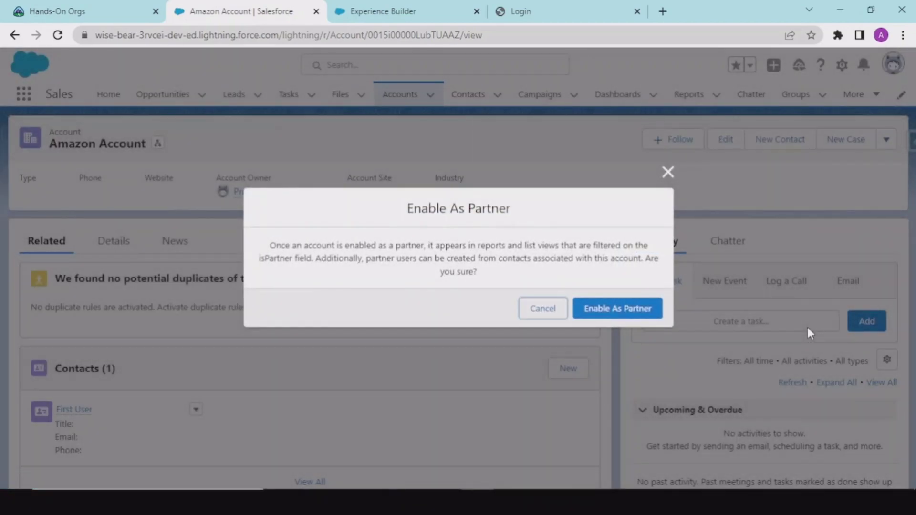
{"action": "left_click_drag", "start_coordinate": [267, 245], "coordinate": [311, 260]}
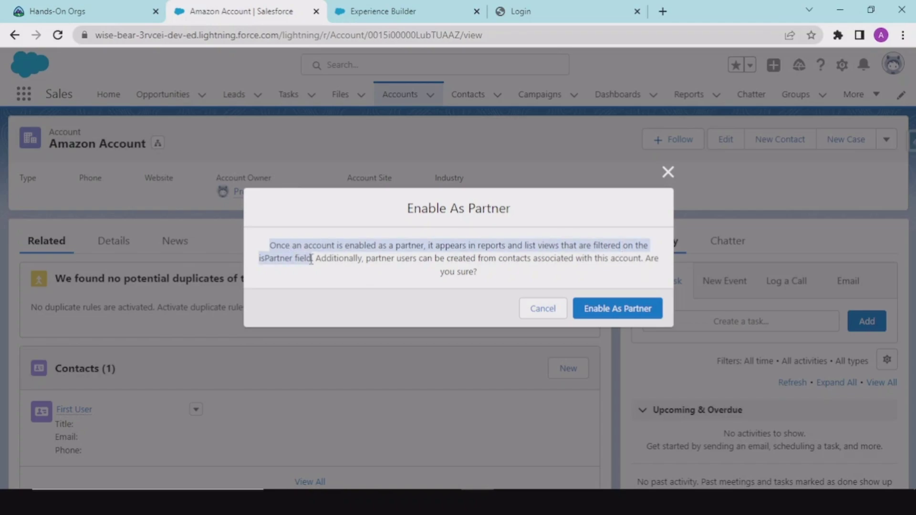
{"action": "left_click", "coordinate": [595, 311]}
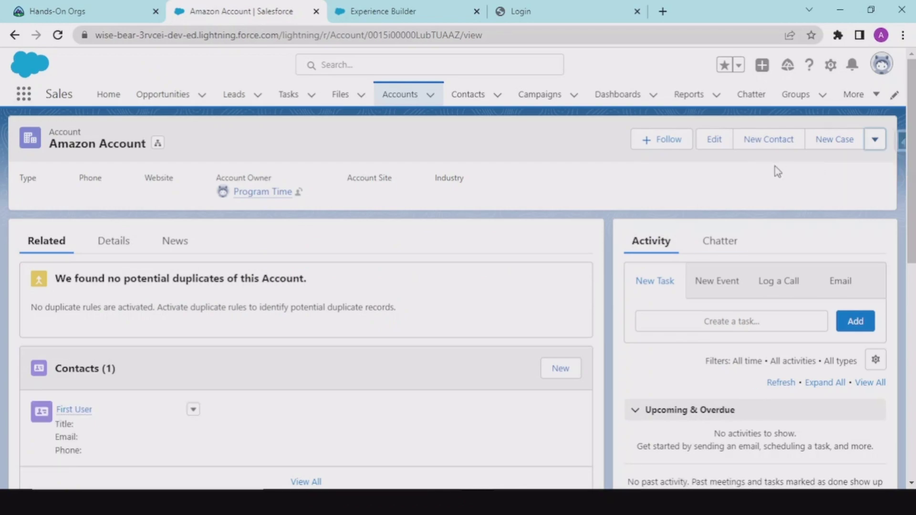
{"action": "left_click", "coordinate": [875, 140]}
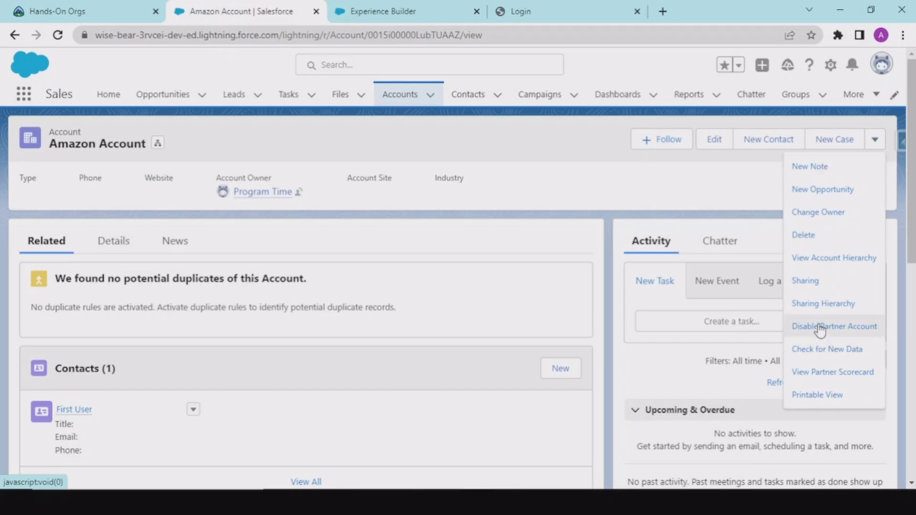
{"action": "left_click", "coordinate": [533, 177]}
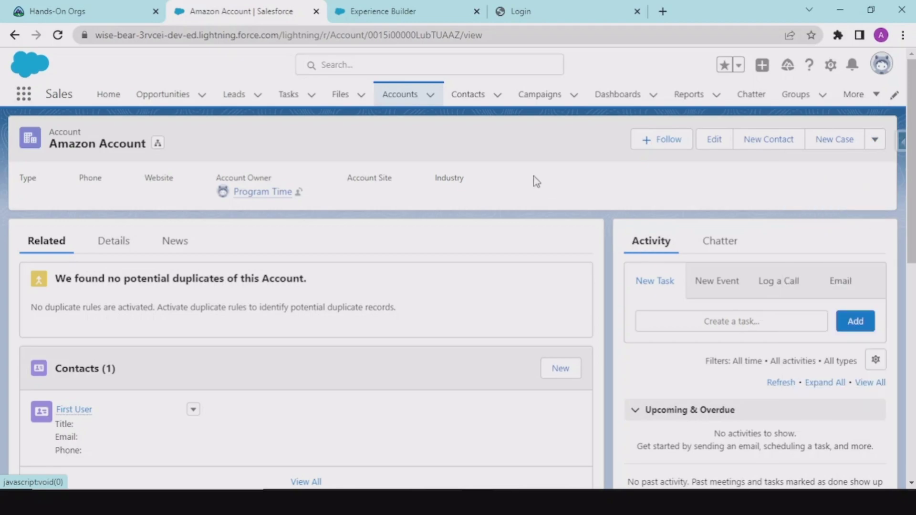
Open the First User contact and choose Enable Customer User.
{"action": "left_click", "coordinate": [70, 410]}
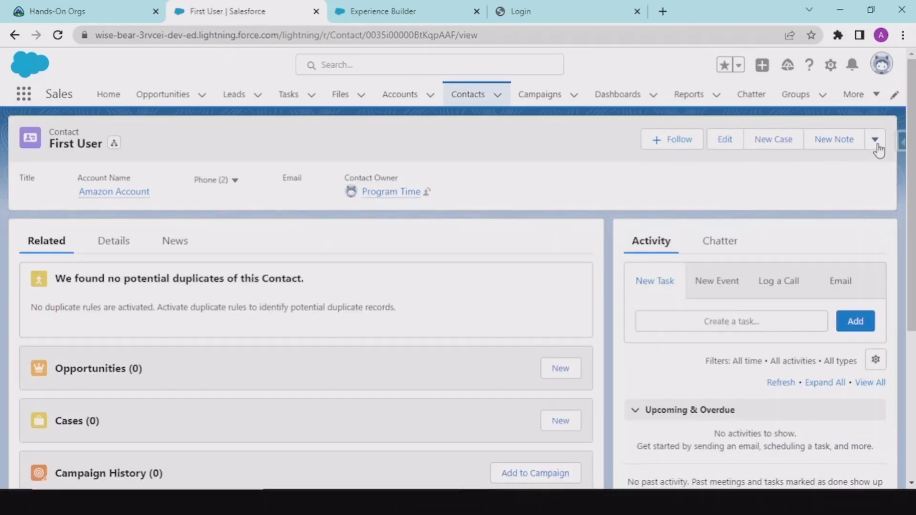
{"action": "left_click", "coordinate": [876, 141]}
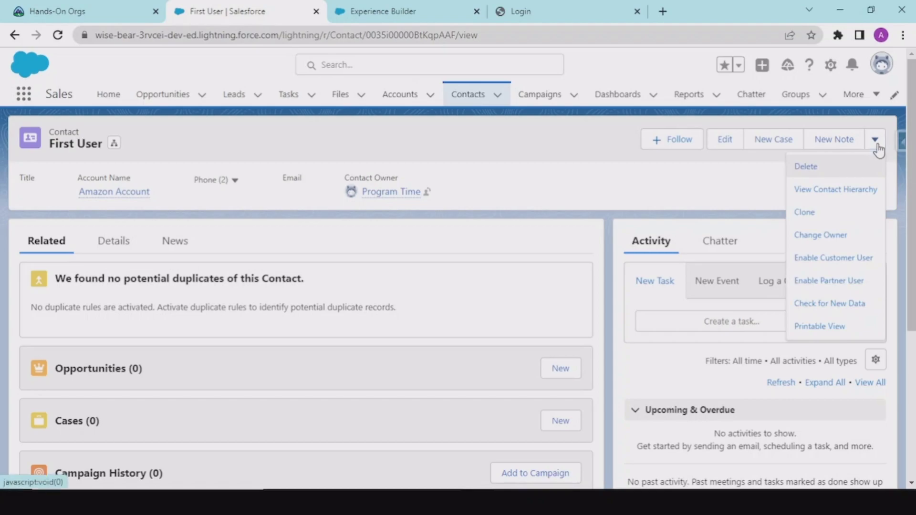
{"action": "left_click", "coordinate": [826, 258]}
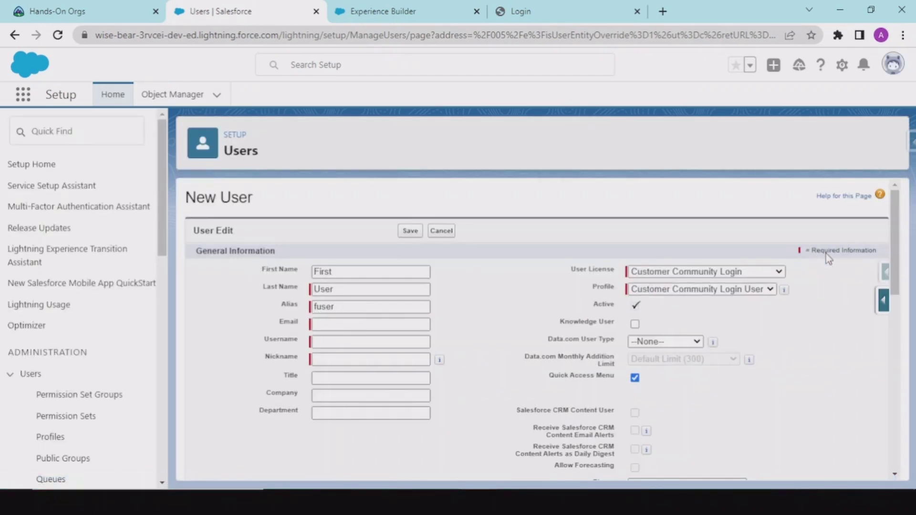
Enter the new user's e-mail address and append 9 to the auto-filled username.
{"action": "left_click", "coordinate": [350, 325]}
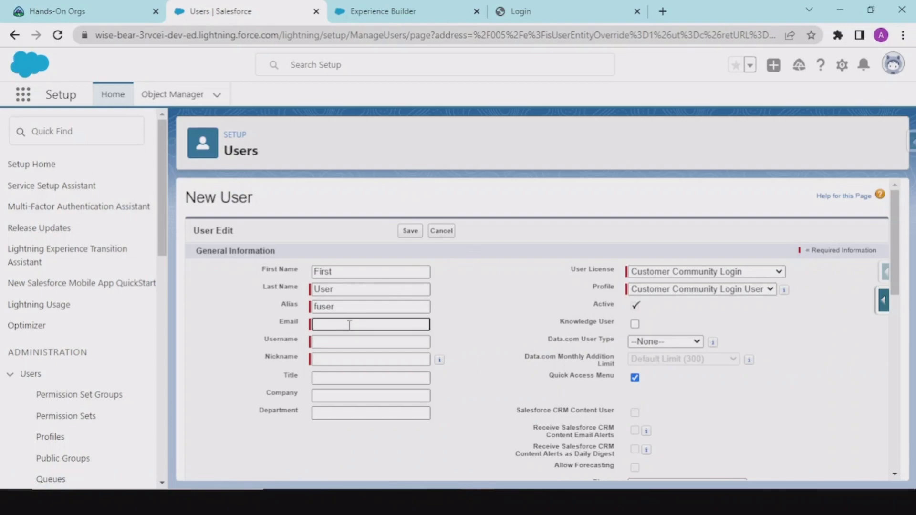
{"action": "key", "text": "Tab"}
{"action": "scroll", "coordinate": [469, 313], "scroll_direction": "down", "scroll_amount": 1}
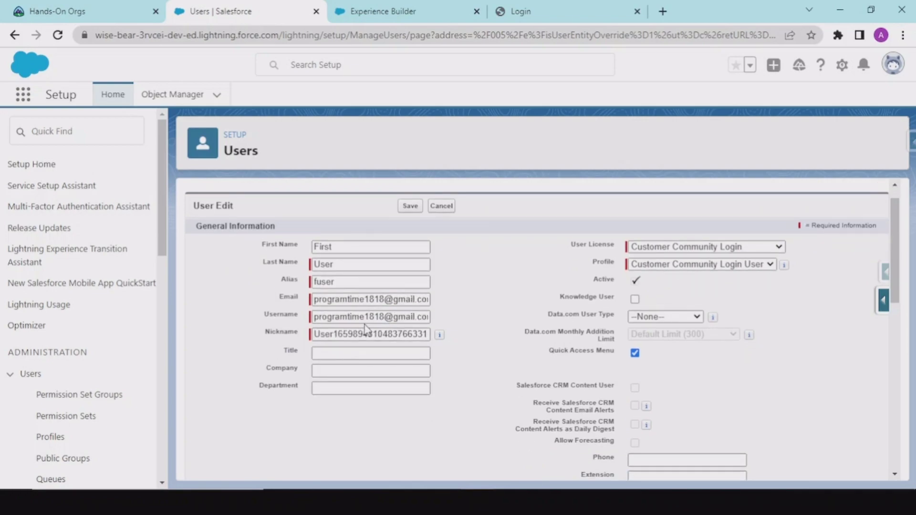
{"action": "left_click", "coordinate": [382, 317]}
{"action": "type", "text": "9"}
{"action": "left_click", "coordinate": [366, 334]}
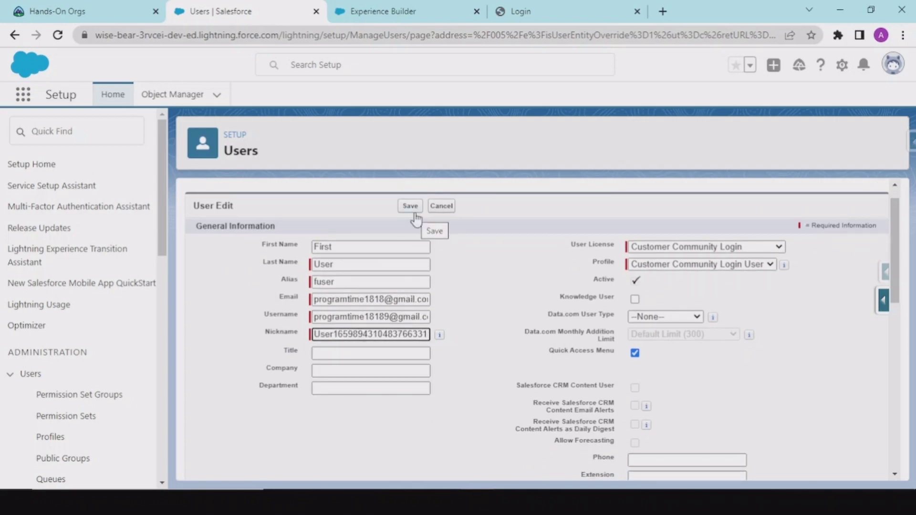
Save the new community user, accepting the welcome-email notice.
{"action": "scroll", "coordinate": [658, 236], "scroll_direction": "up", "scroll_amount": 1}
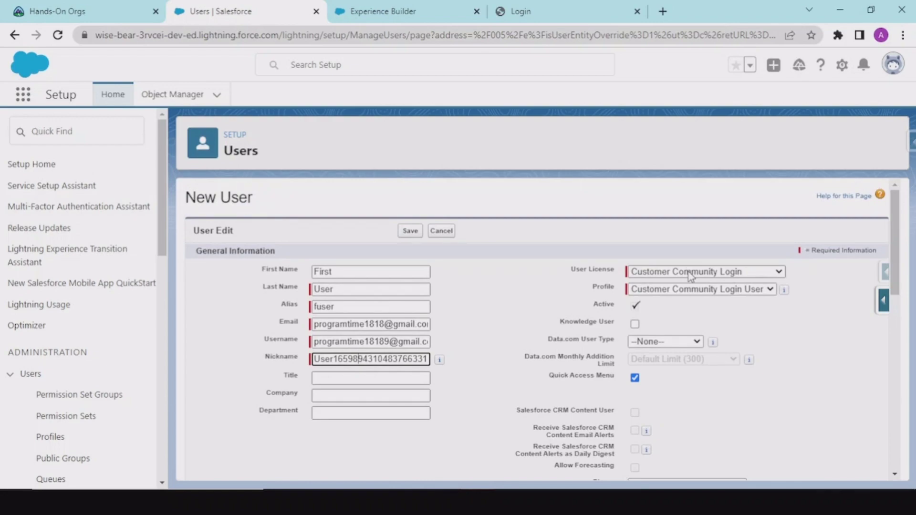
{"action": "scroll", "coordinate": [688, 277], "scroll_direction": "down", "scroll_amount": 8}
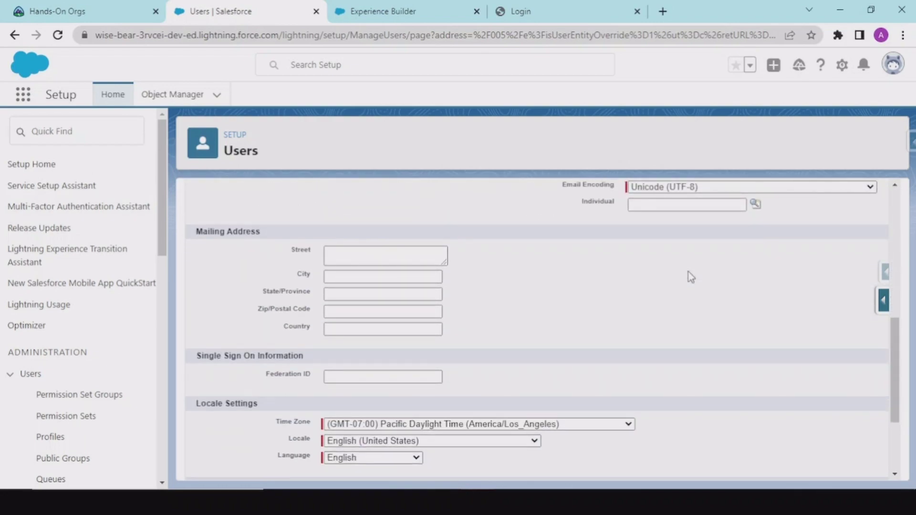
{"action": "scroll", "coordinate": [691, 277], "scroll_direction": "up", "scroll_amount": 10}
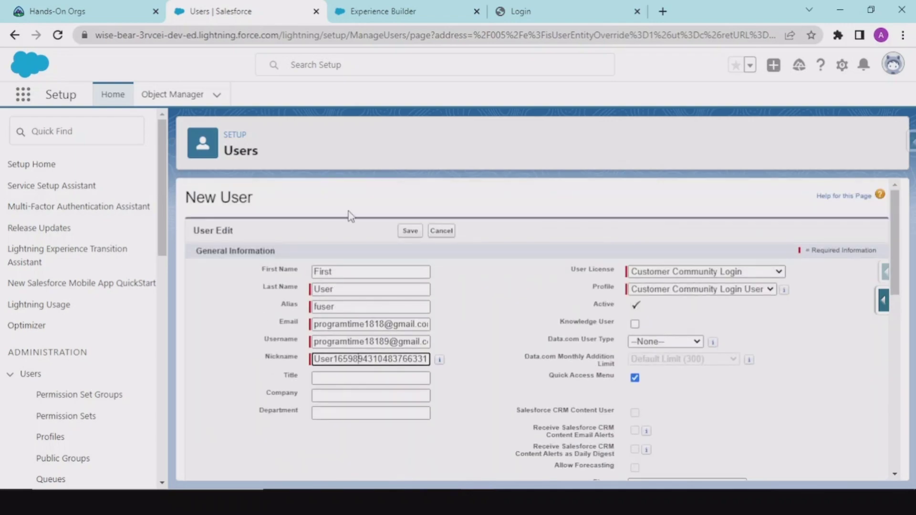
{"action": "left_click", "coordinate": [406, 238]}
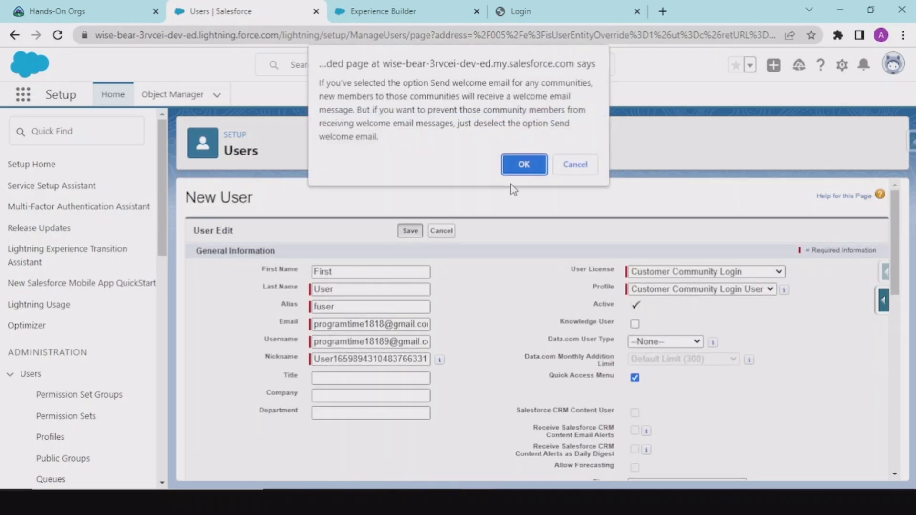
{"action": "left_click", "coordinate": [523, 165]}
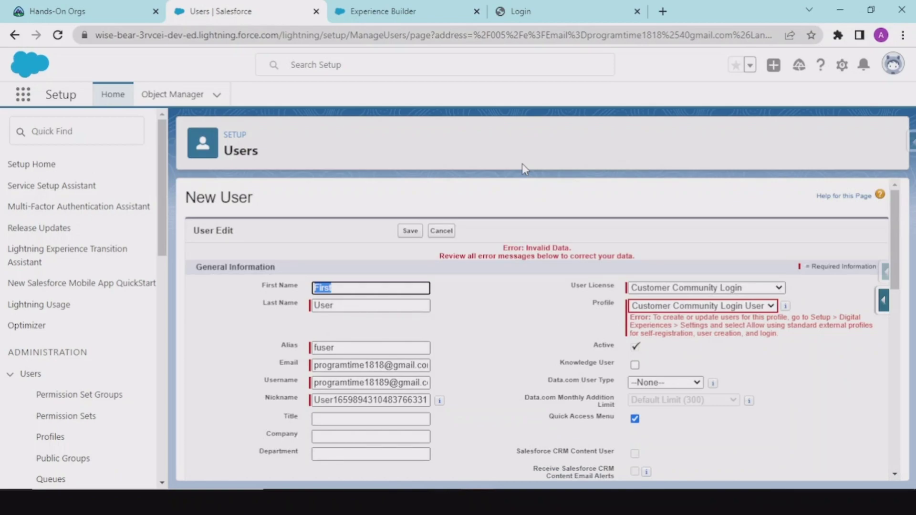
{"action": "left_click_drag", "start_coordinate": [496, 249], "coordinate": [606, 252]}
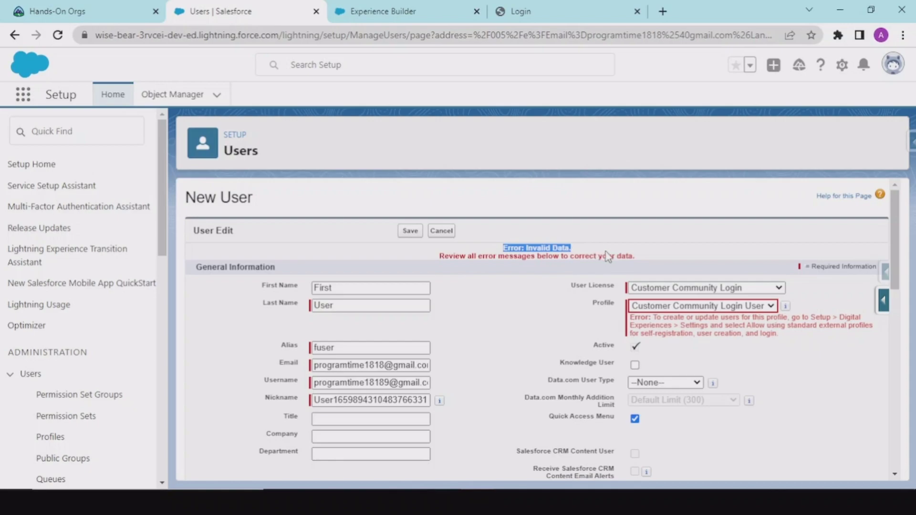
{"action": "left_click", "coordinate": [630, 263]}
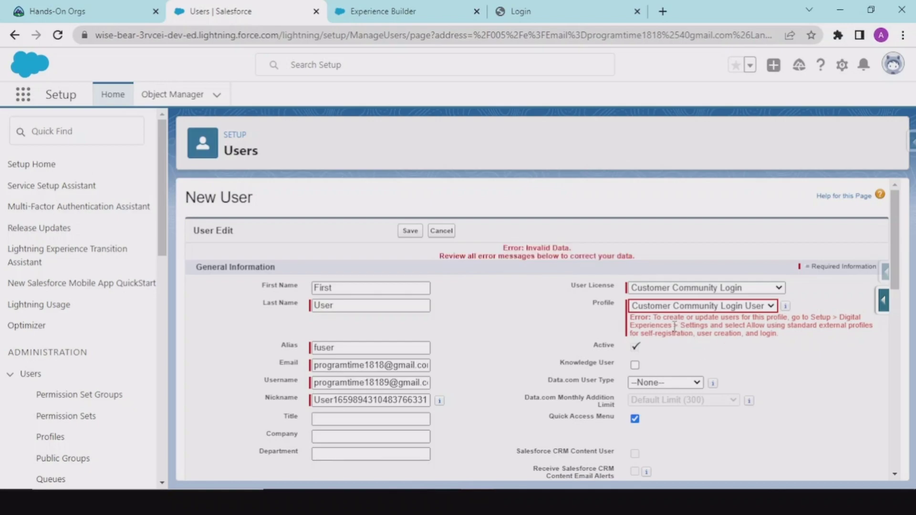
{"action": "left_click_drag", "start_coordinate": [675, 326], "coordinate": [771, 340]}
{"action": "left_click_drag", "start_coordinate": [685, 316], "coordinate": [718, 326]}
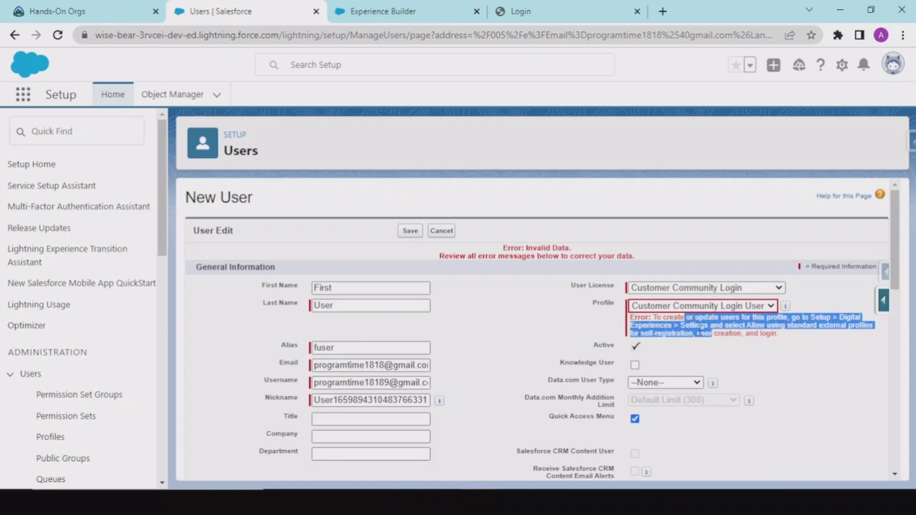
{"action": "left_click", "coordinate": [699, 328]}
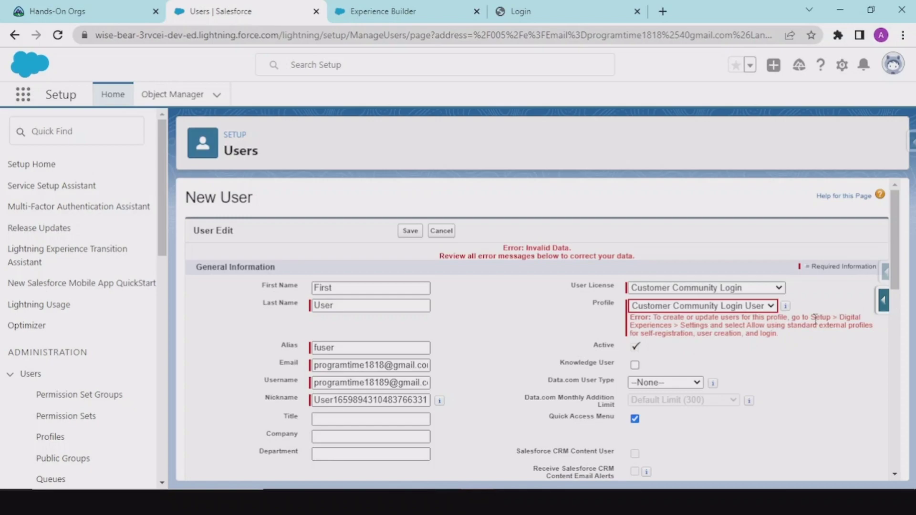
{"action": "left_click_drag", "start_coordinate": [815, 317], "coordinate": [708, 326]}
{"action": "left_click", "coordinate": [480, 87]}
{"action": "left_click", "coordinate": [409, 10]}
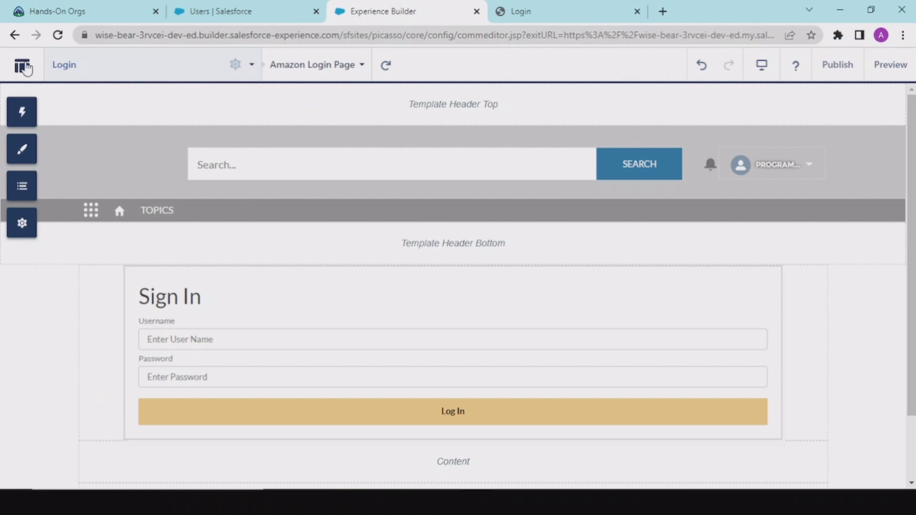
{"action": "left_click", "coordinate": [19, 69]}
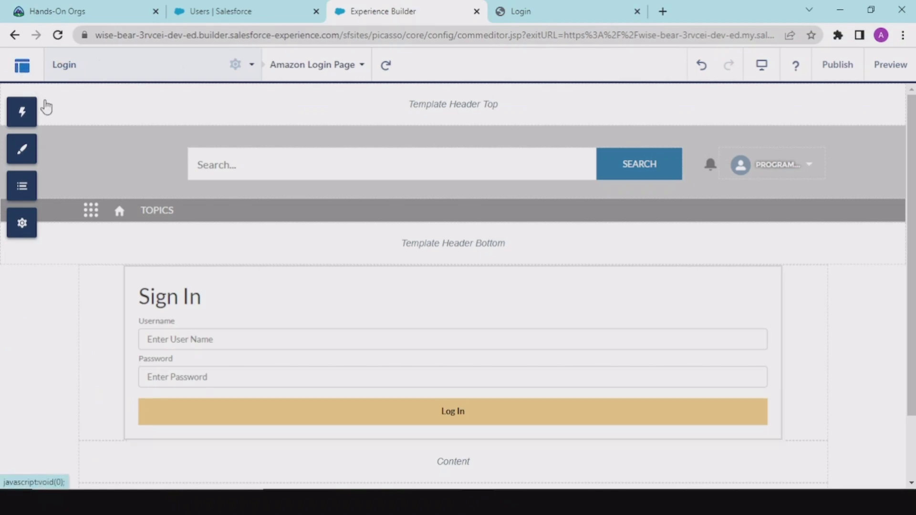
{"action": "left_click", "coordinate": [270, 9]}
{"action": "left_click", "coordinate": [59, 131]}
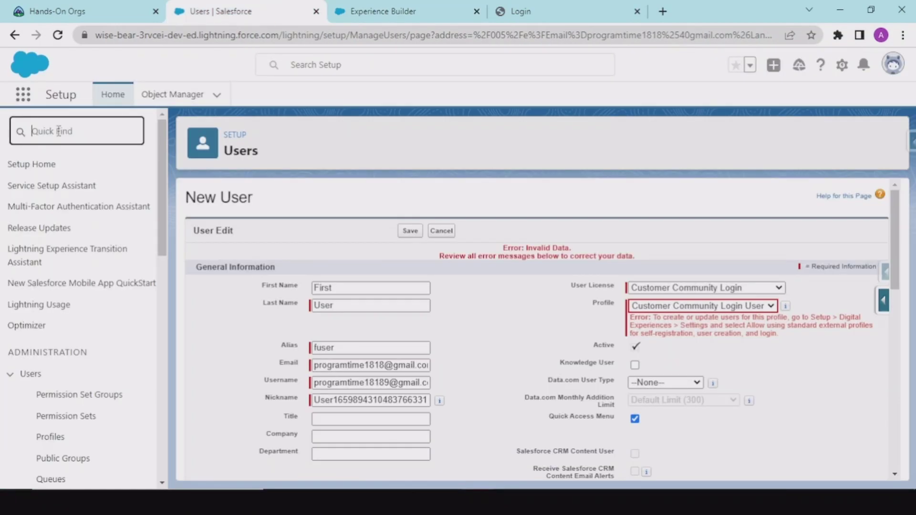
Tick 'Allow using standard external profiles' in Digital Experiences Settings, accept the warning, and save.
{"action": "type", "text": "digital"}
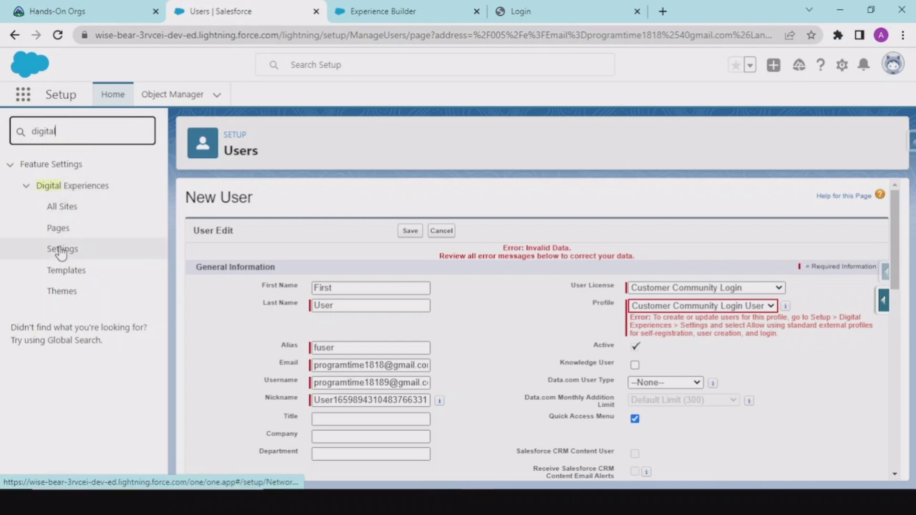
{"action": "left_click", "coordinate": [61, 252]}
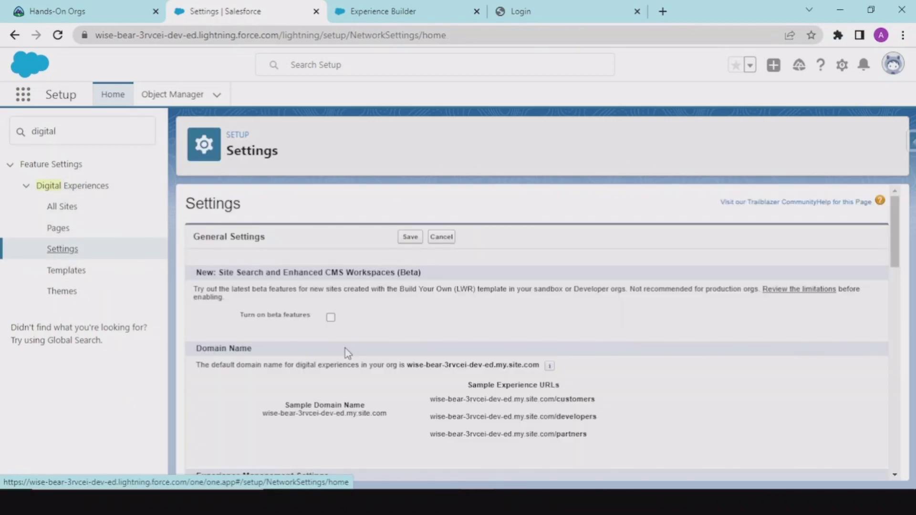
{"action": "scroll", "coordinate": [341, 336], "scroll_direction": "down", "scroll_amount": 8}
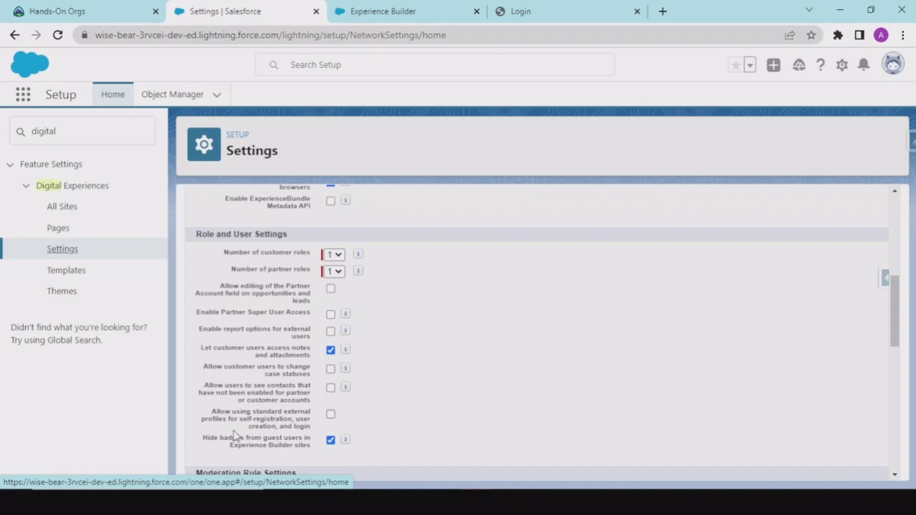
{"action": "left_click", "coordinate": [330, 415]}
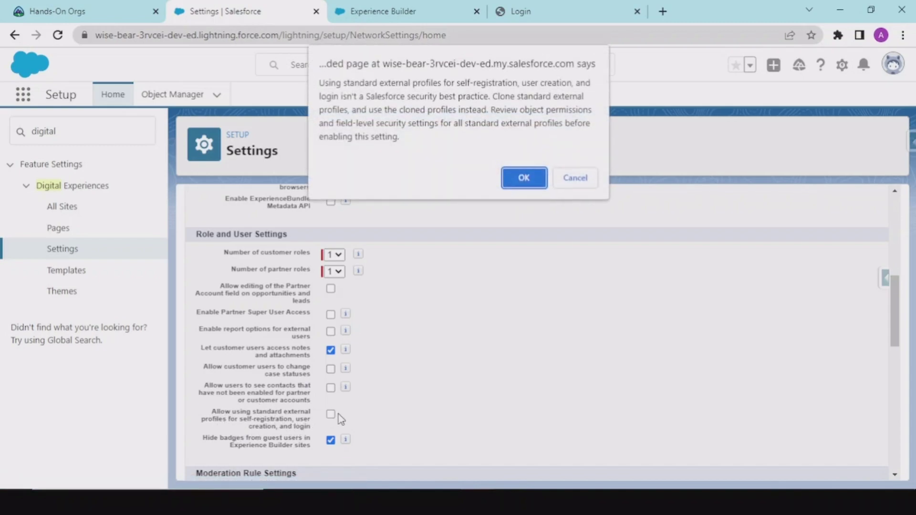
{"action": "left_click", "coordinate": [524, 178]}
{"action": "scroll", "coordinate": [401, 260], "scroll_direction": "up", "scroll_amount": 10}
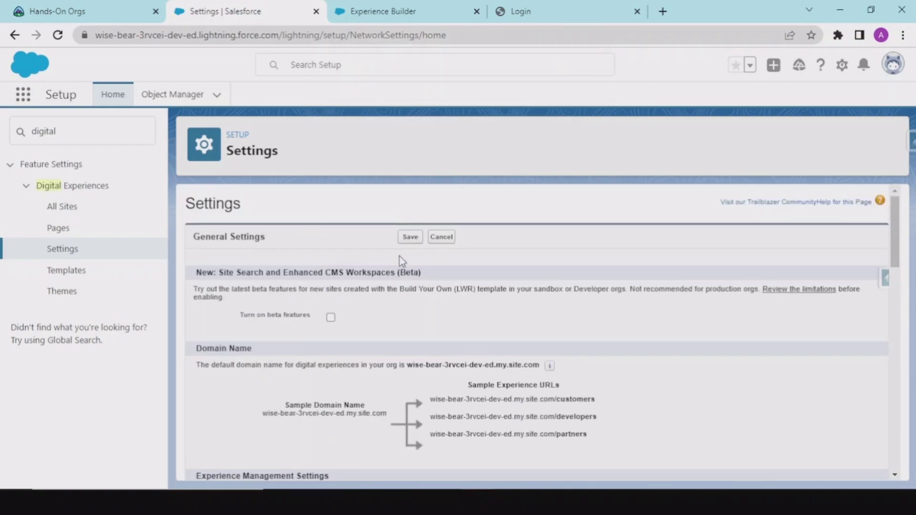
{"action": "left_click", "coordinate": [408, 237]}
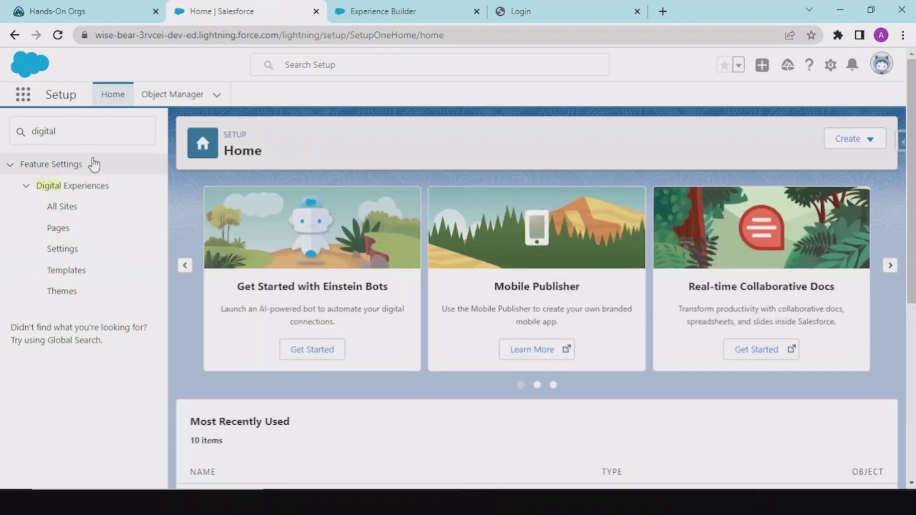
Search Quick Find for 'use', open Users, and run Enable Customer User on First User again.
{"action": "left_click_drag", "start_coordinate": [82, 144], "coordinate": [3, 143]}
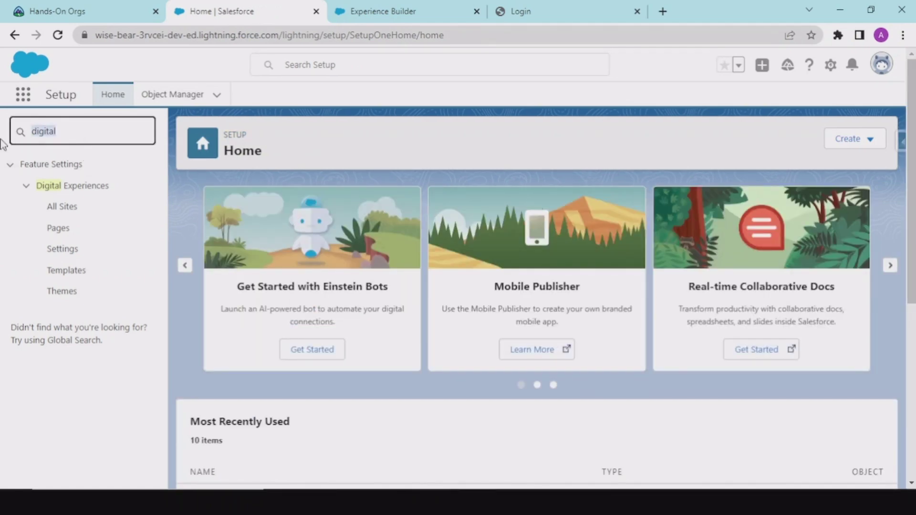
{"action": "type", "text": "users"}
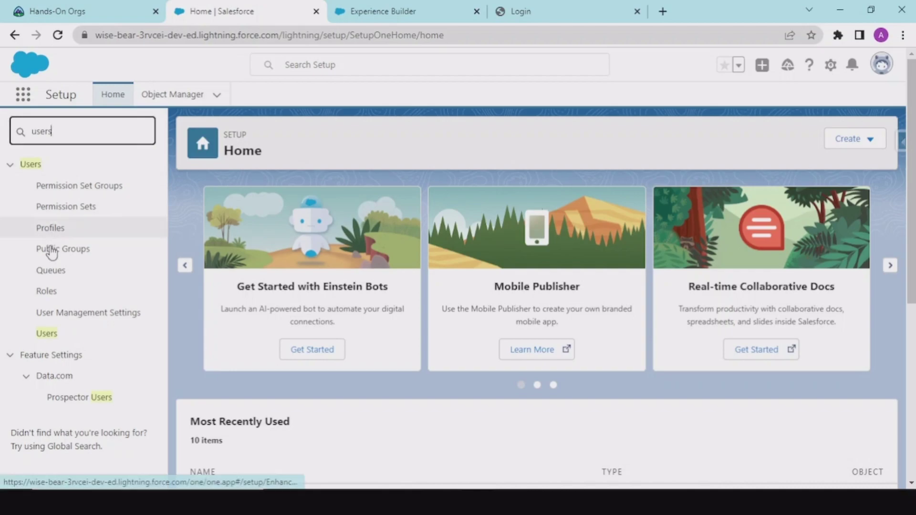
{"action": "left_click", "coordinate": [52, 336]}
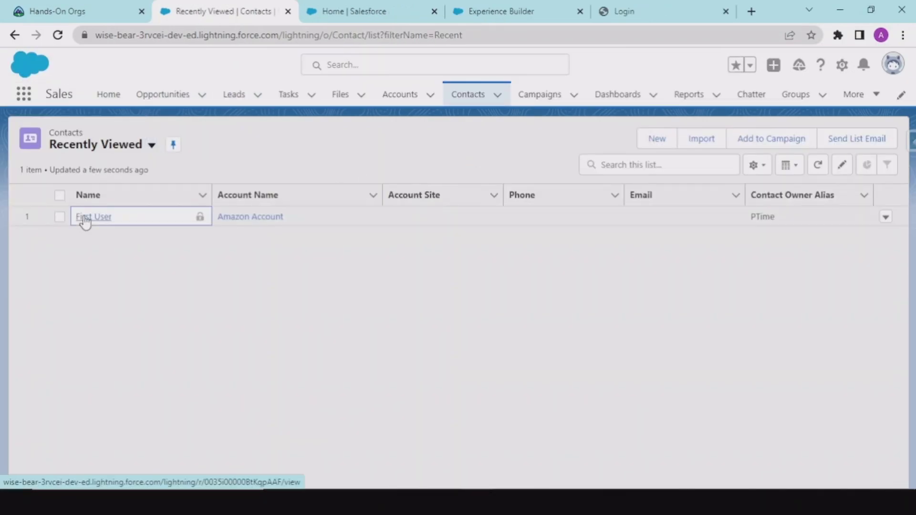
{"action": "left_click", "coordinate": [85, 221]}
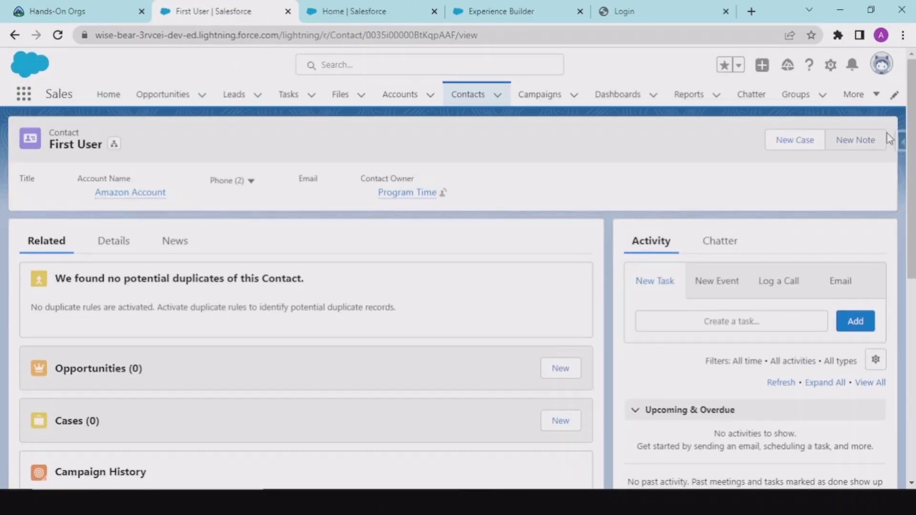
{"action": "left_click", "coordinate": [876, 139]}
{"action": "left_click", "coordinate": [835, 258]}
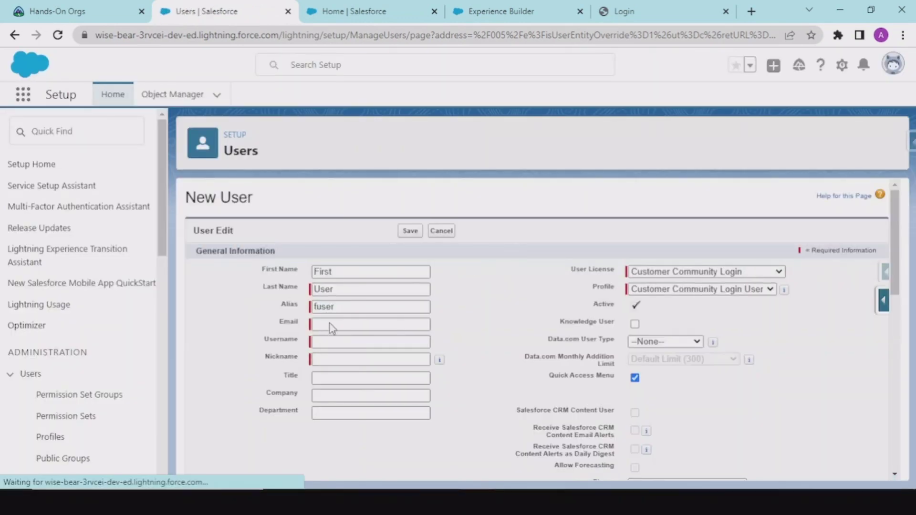
Enter the user's e-mail, prefix '22' to the auto-filled username, and save the community user.
{"action": "left_click", "coordinate": [331, 324]}
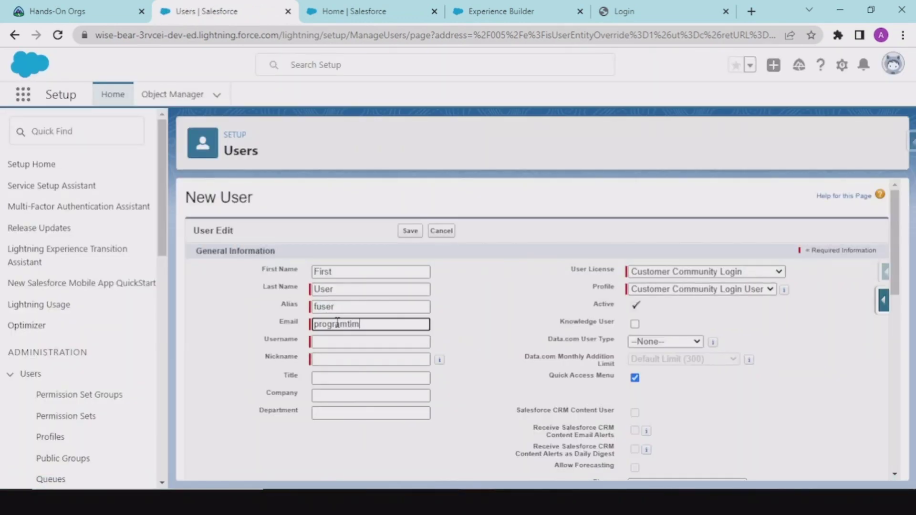
{"action": "key", "text": "Tab"}
{"action": "key", "text": "Home"}
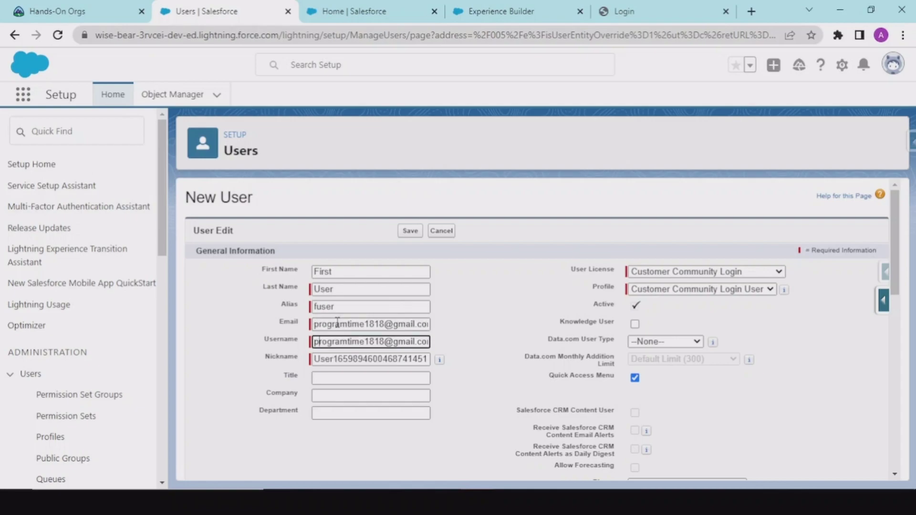
{"action": "type", "text": "22"}
{"action": "left_click", "coordinate": [409, 231]}
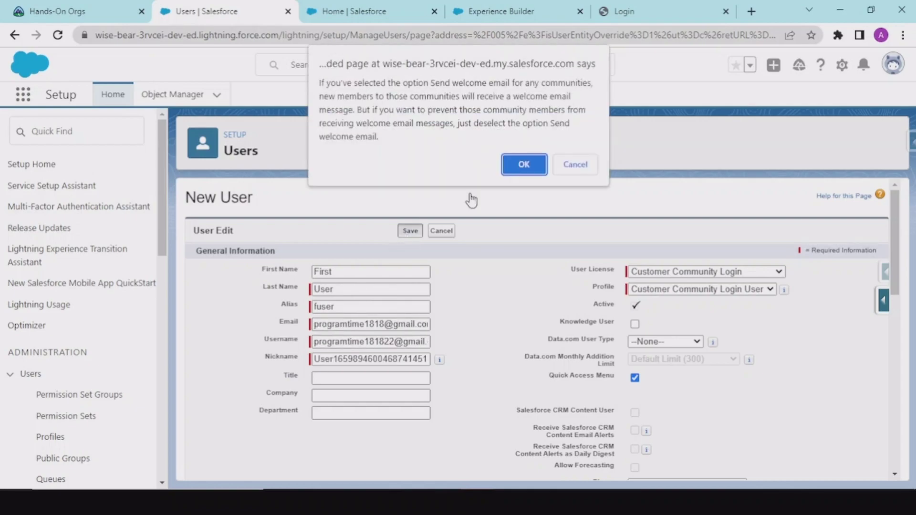
{"action": "left_click", "coordinate": [520, 165]}
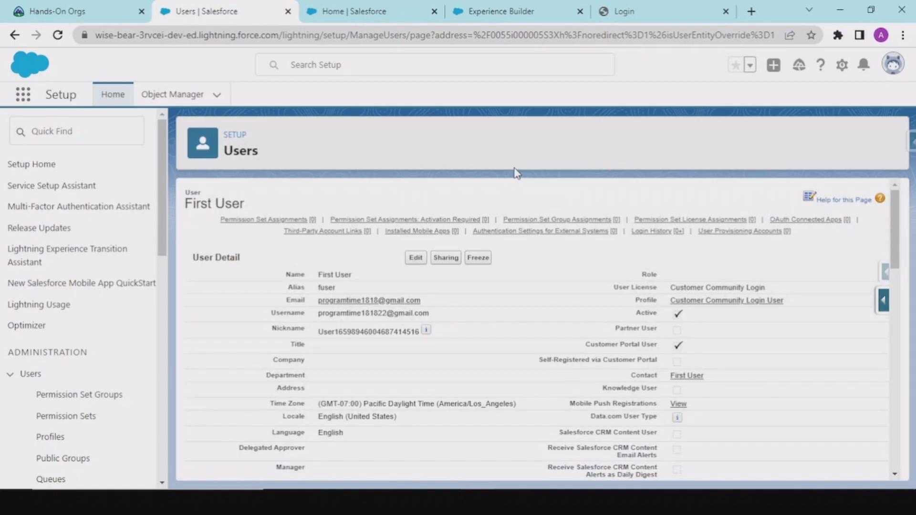
Move through the Users and Home tabs back to the First User contact record.
{"action": "scroll", "coordinate": [403, 265], "scroll_direction": "down", "scroll_amount": 6}
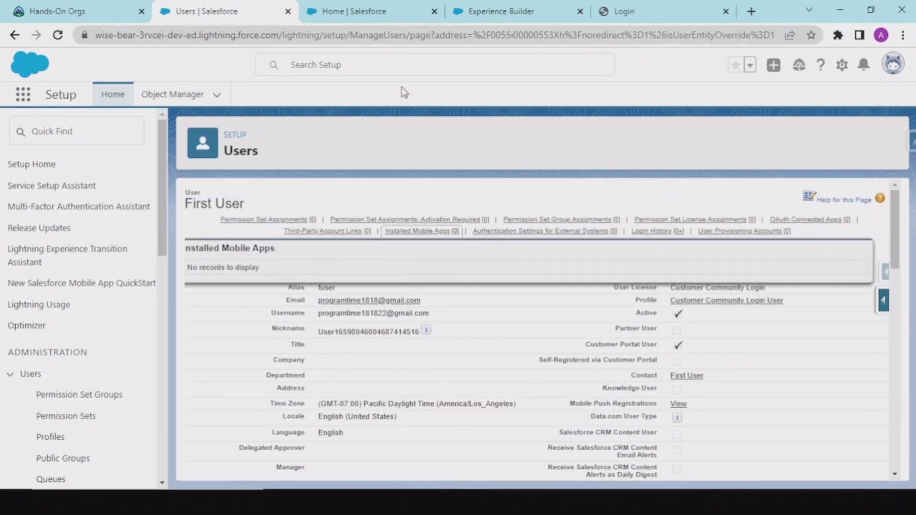
{"action": "left_click", "coordinate": [324, 7]}
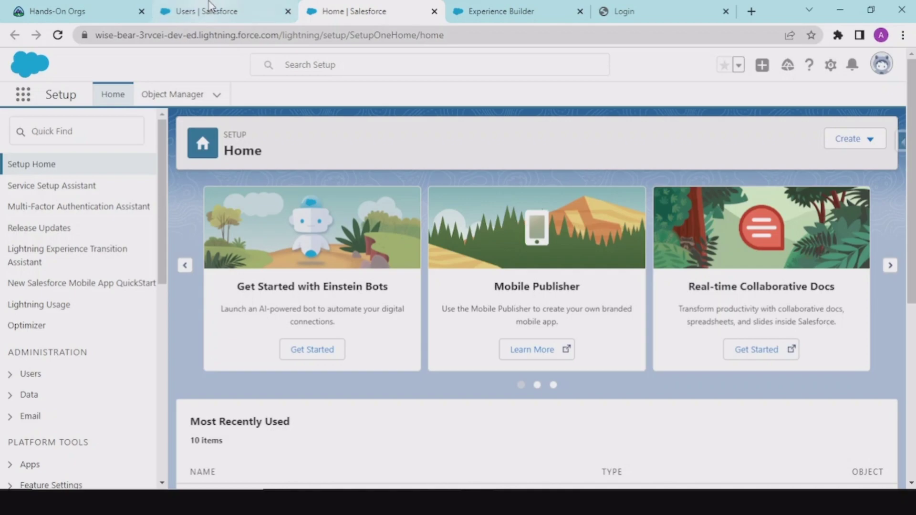
{"action": "mouse_move", "coordinate": [208, 6]}
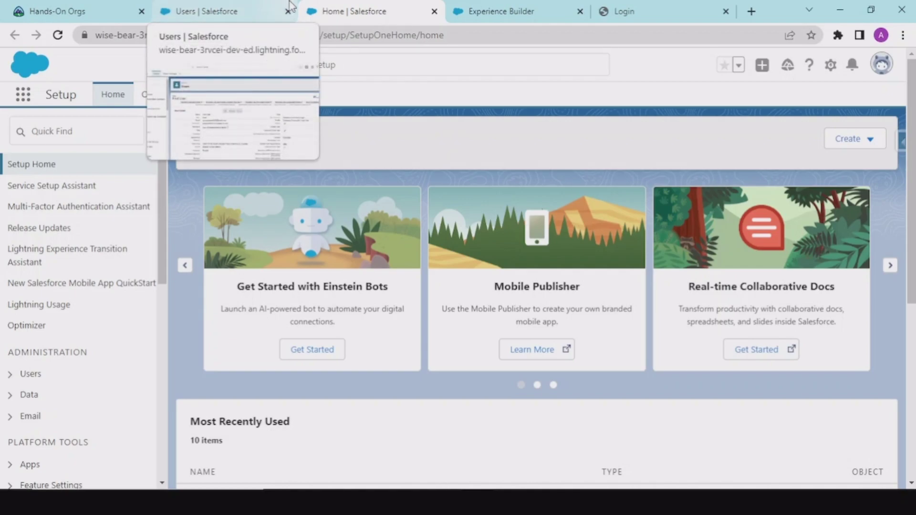
{"action": "left_click", "coordinate": [199, 7]}
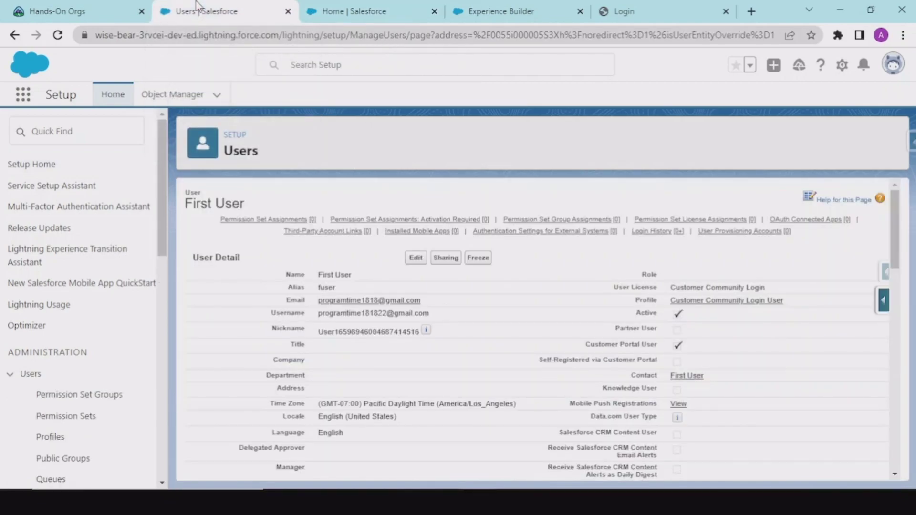
{"action": "left_click", "coordinate": [386, 6]}
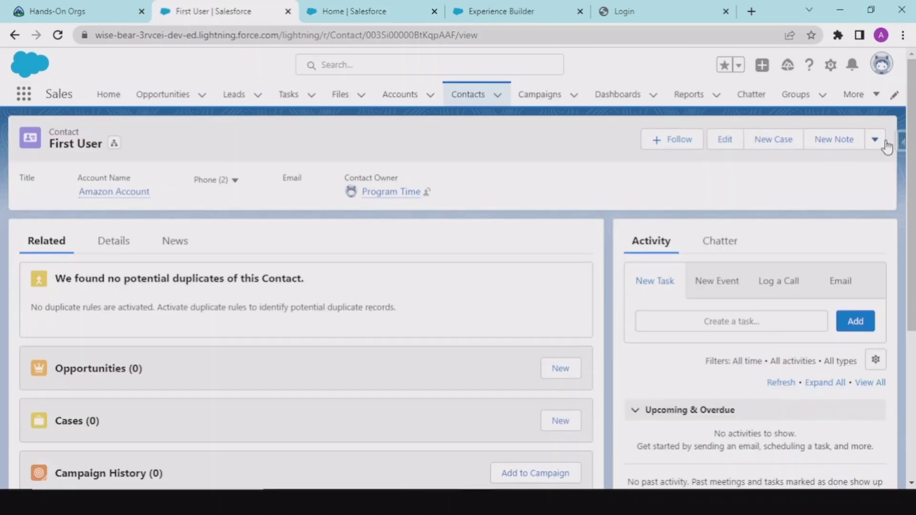
Try Log in to Experience as User for First User, dismiss the not-a-member error, return to Experience Builder.
{"action": "left_click", "coordinate": [876, 142]}
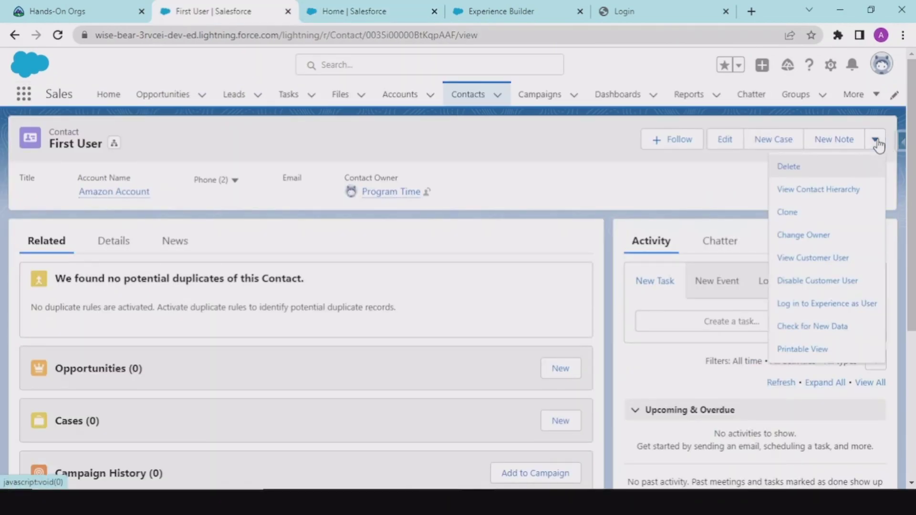
{"action": "left_click", "coordinate": [814, 303]}
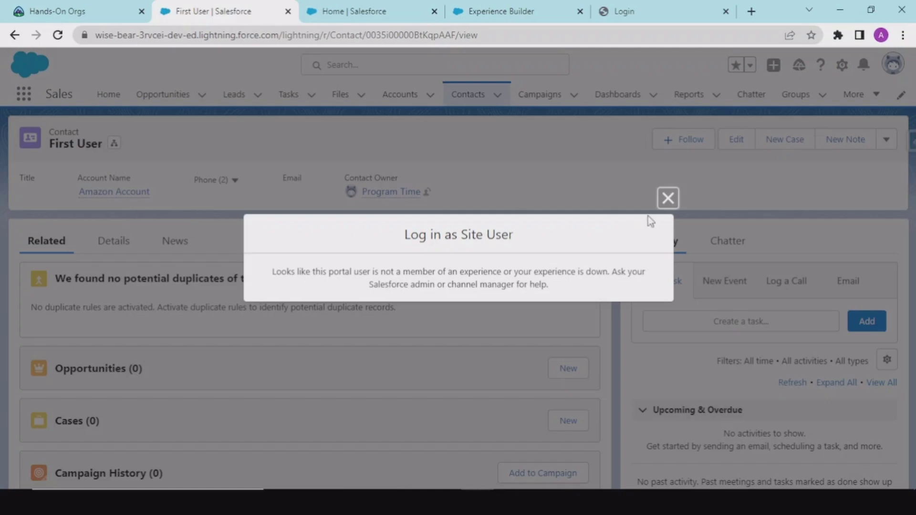
{"action": "left_click", "coordinate": [667, 198]}
{"action": "left_click", "coordinate": [522, 10]}
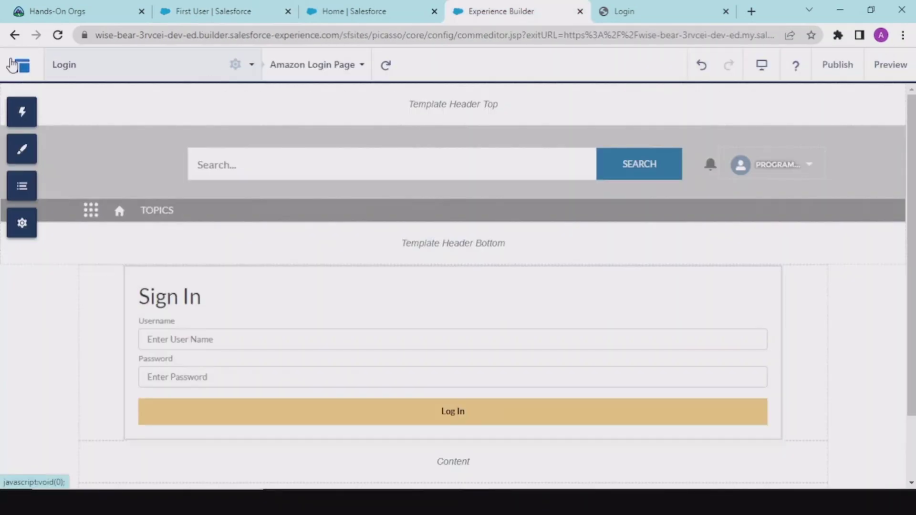
Choose Administration under My Workspaces from the builder's navigation menu.
{"action": "left_click", "coordinate": [14, 65]}
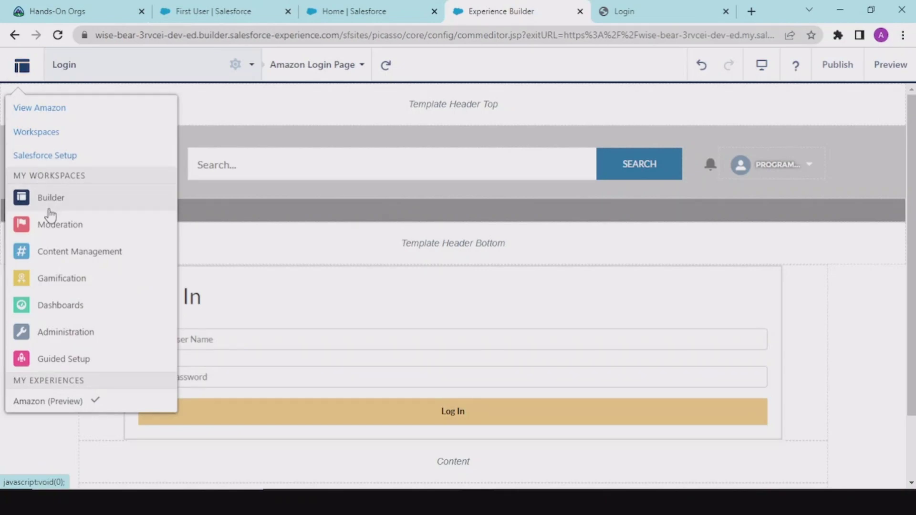
{"action": "left_click", "coordinate": [50, 331]}
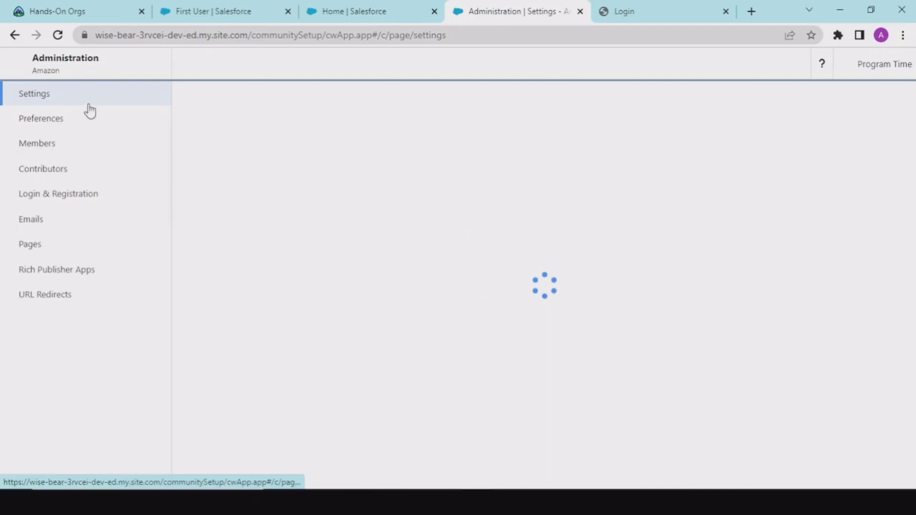
In Members, filter to Customer and save Customer Community Login User and Customer Community User as selected profiles.
{"action": "left_click", "coordinate": [61, 141]}
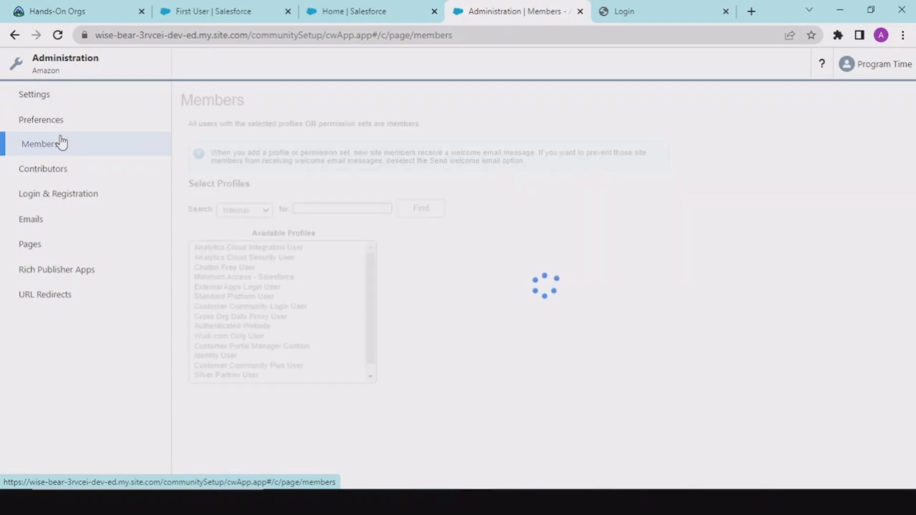
{"action": "left_click", "coordinate": [245, 211]}
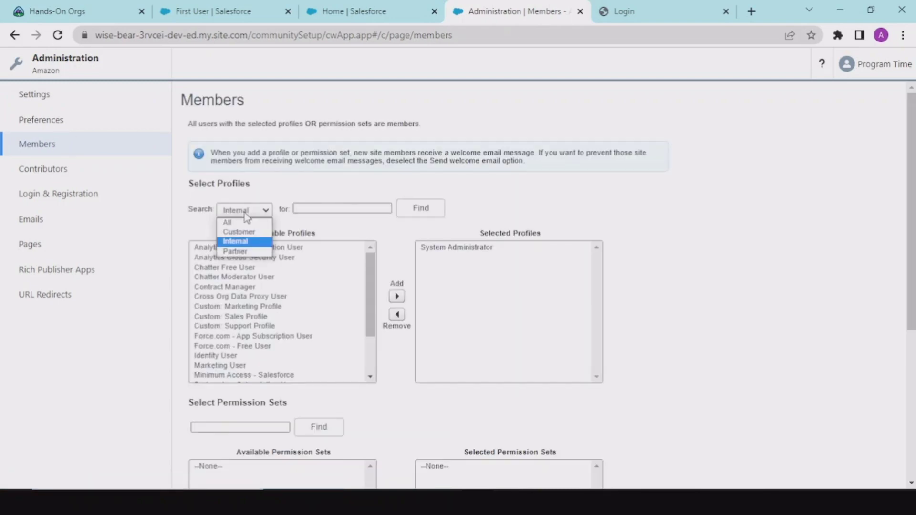
{"action": "left_click", "coordinate": [241, 232]}
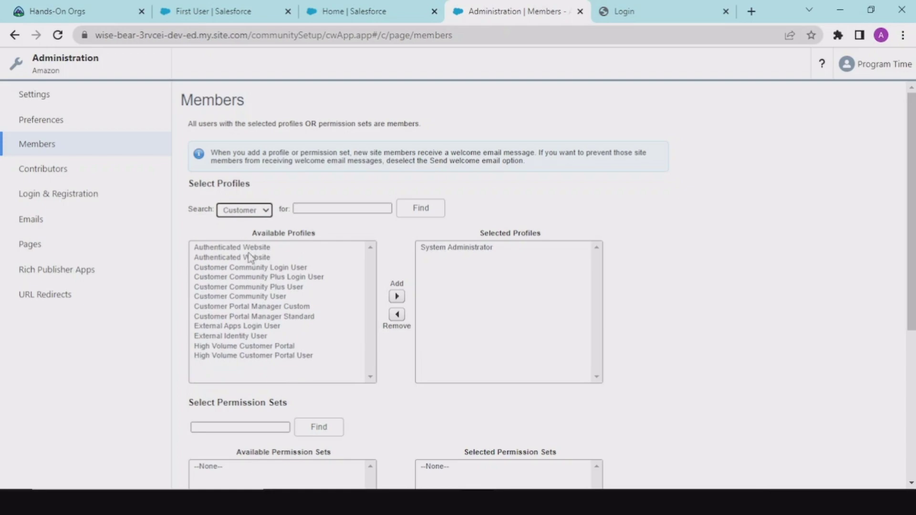
{"action": "left_click", "coordinate": [257, 268]}
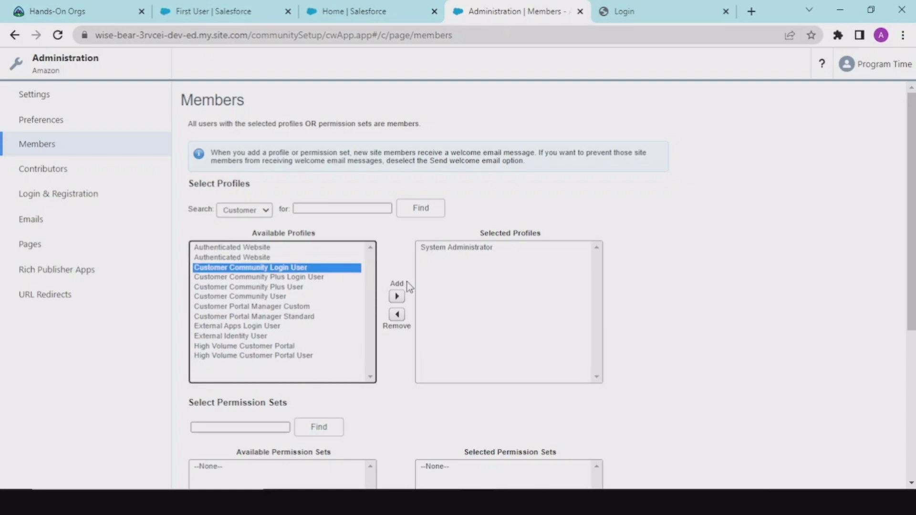
{"action": "left_click", "coordinate": [397, 297]}
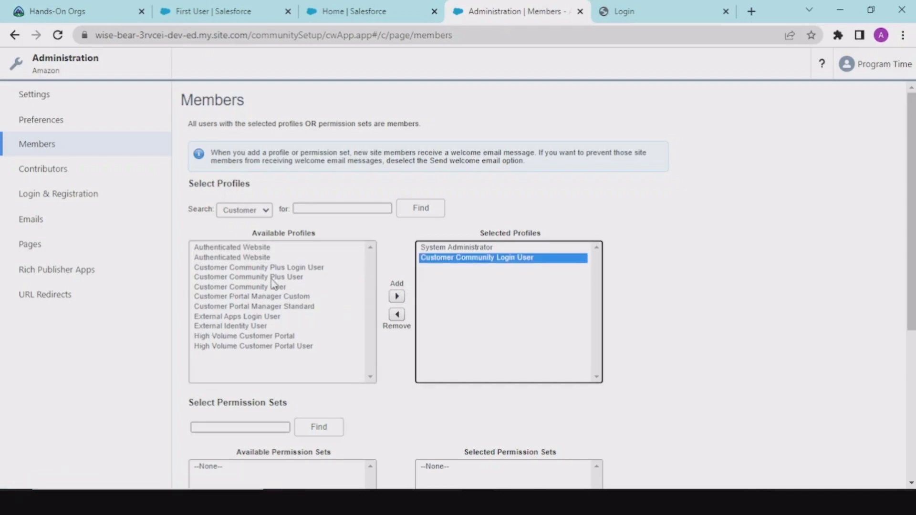
{"action": "left_click", "coordinate": [249, 287]}
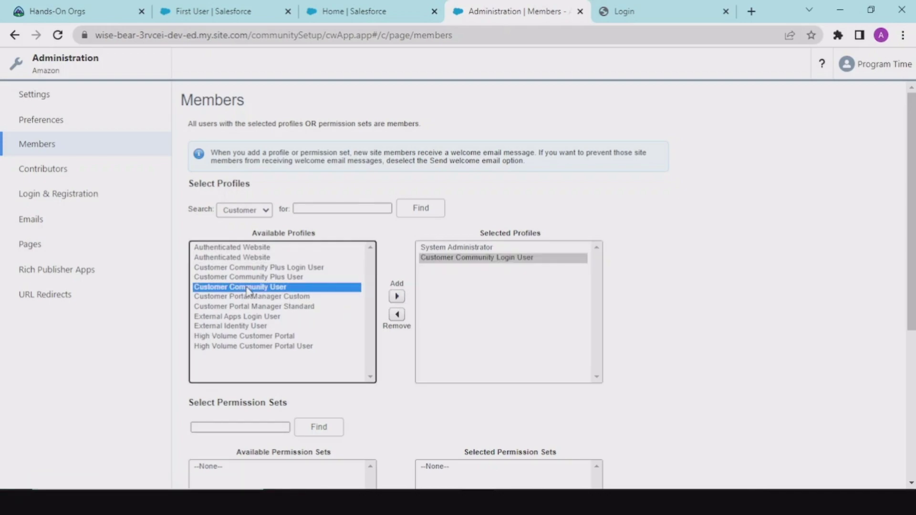
{"action": "left_click", "coordinate": [397, 297]}
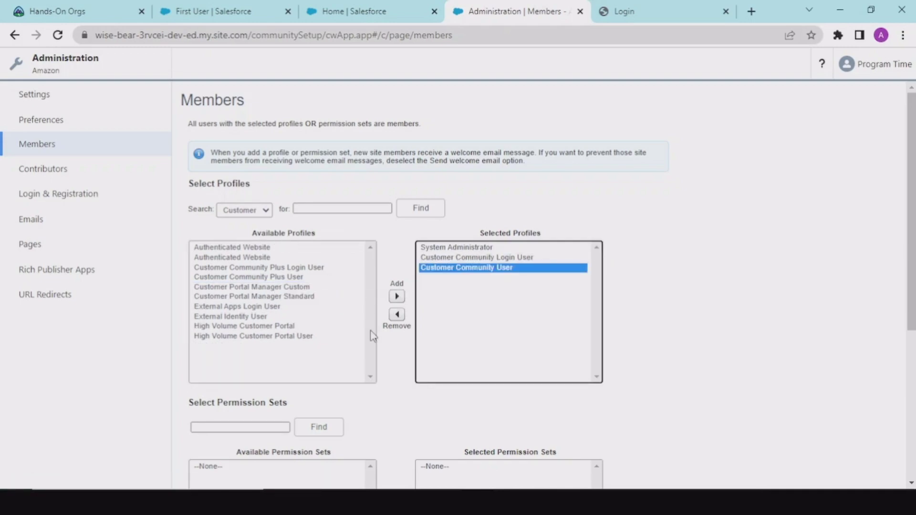
{"action": "scroll", "coordinate": [370, 333], "scroll_direction": "down", "scroll_amount": 5}
{"action": "scroll", "coordinate": [356, 403], "scroll_direction": "down", "scroll_amount": 1}
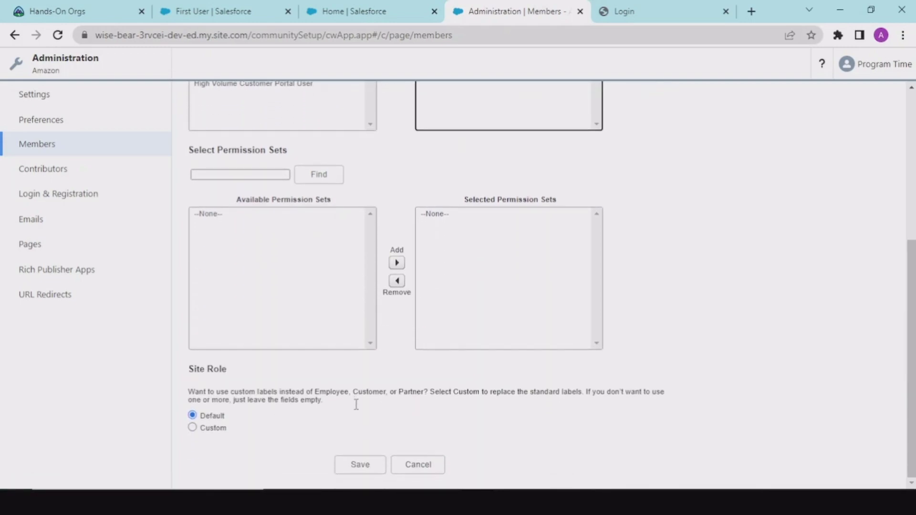
{"action": "left_click", "coordinate": [357, 465]}
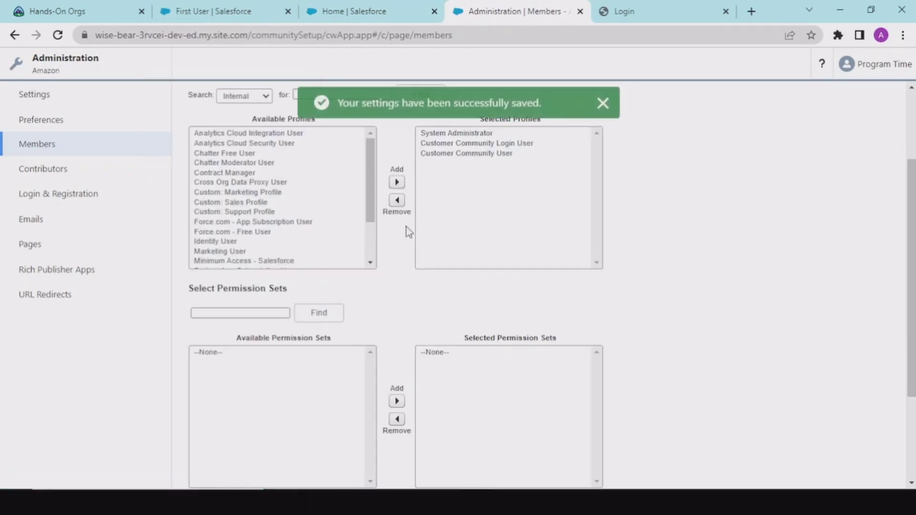
Use Log in to Experience as User on the First User contact to open the site.
{"action": "left_click", "coordinate": [276, 11]}
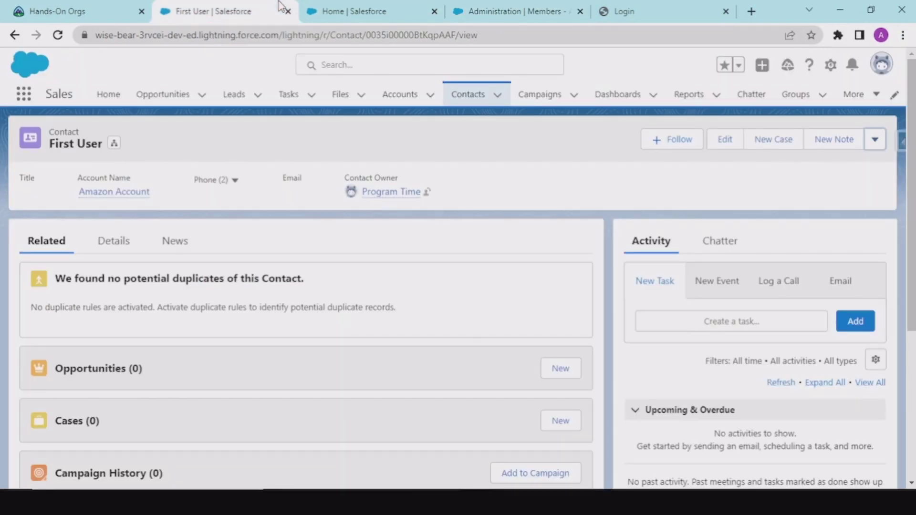
{"action": "left_click", "coordinate": [875, 149]}
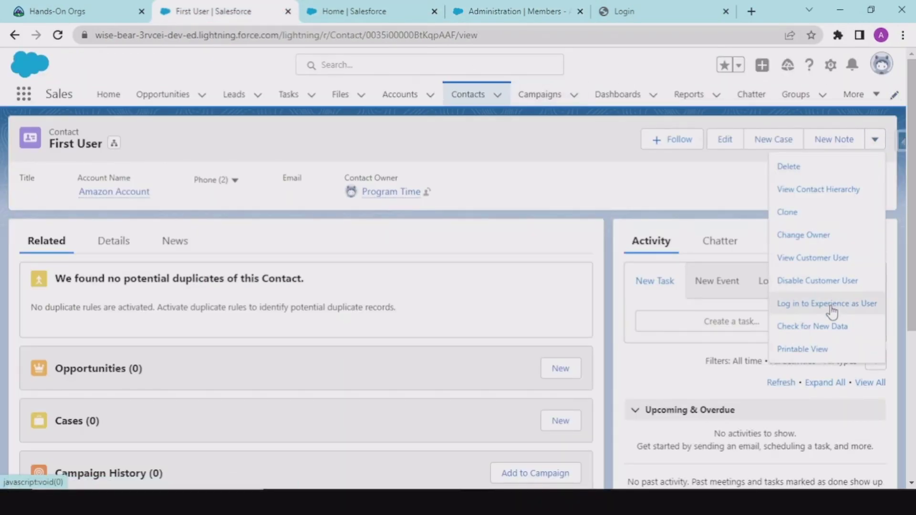
{"action": "left_click", "coordinate": [820, 306]}
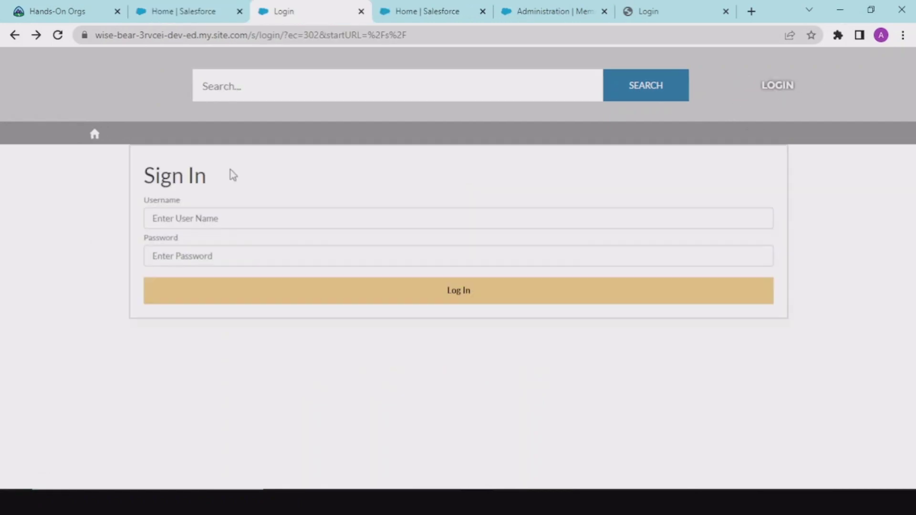
Click into the Sign In username and password fields, leave them empty, and return to the Salesforce Home tab.
{"action": "left_click", "coordinate": [187, 216]}
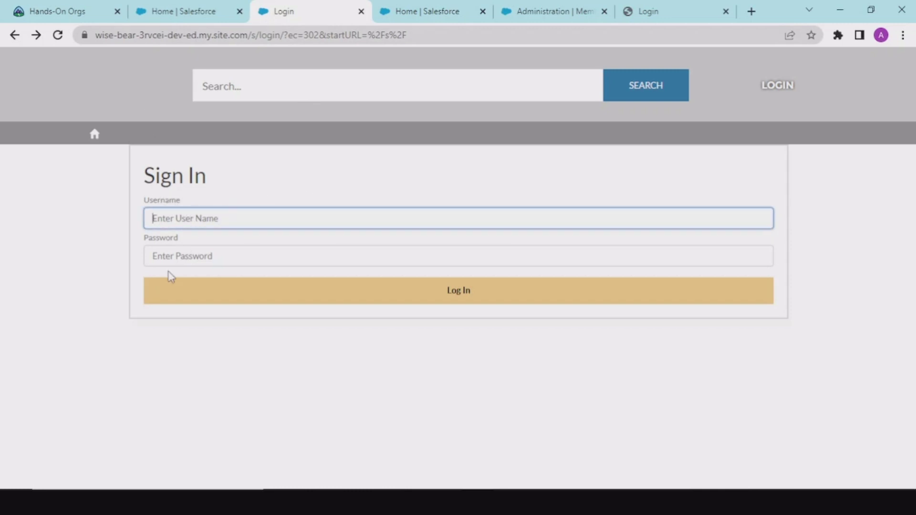
{"action": "left_click", "coordinate": [259, 195]}
{"action": "left_click_drag", "start_coordinate": [143, 187], "coordinate": [225, 216]}
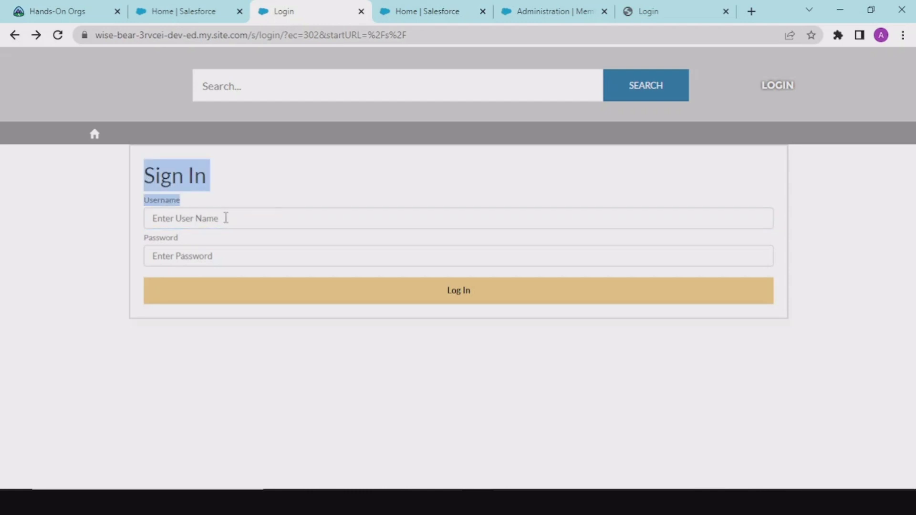
{"action": "left_click", "coordinate": [225, 217]}
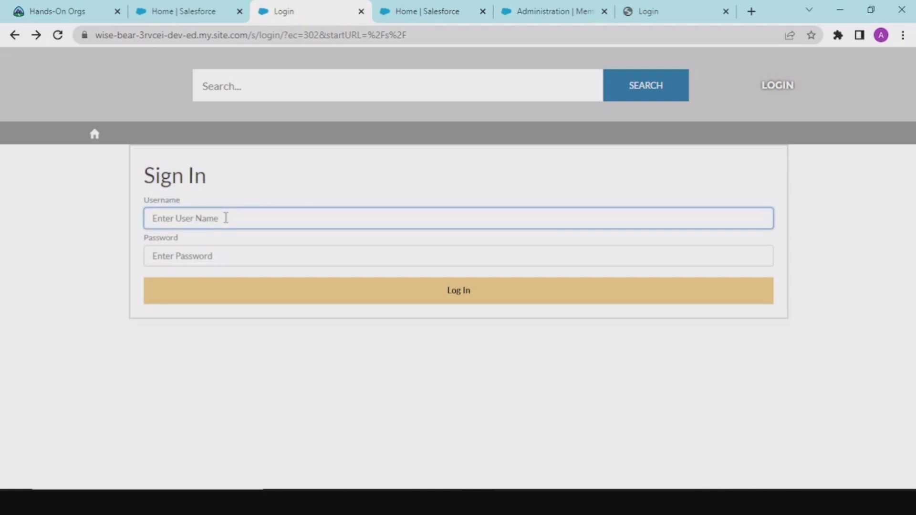
{"action": "left_click", "coordinate": [233, 257]}
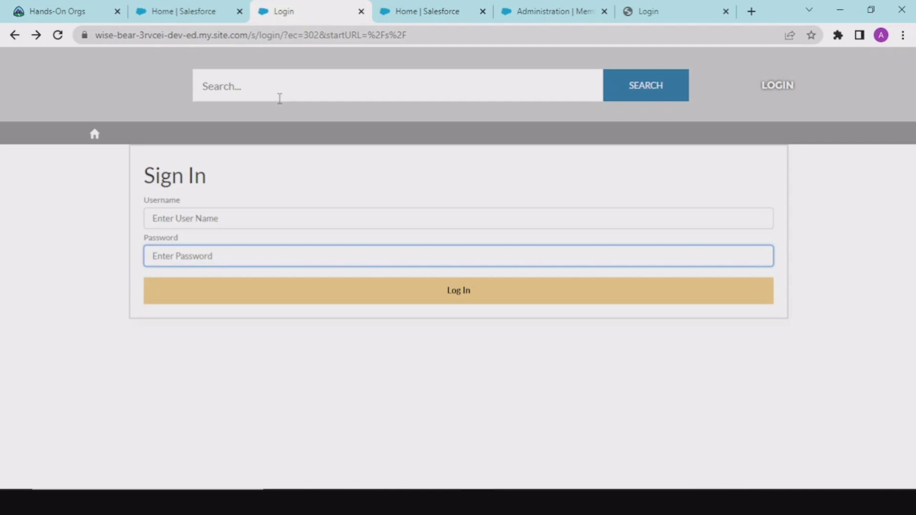
{"action": "left_click", "coordinate": [214, 7]}
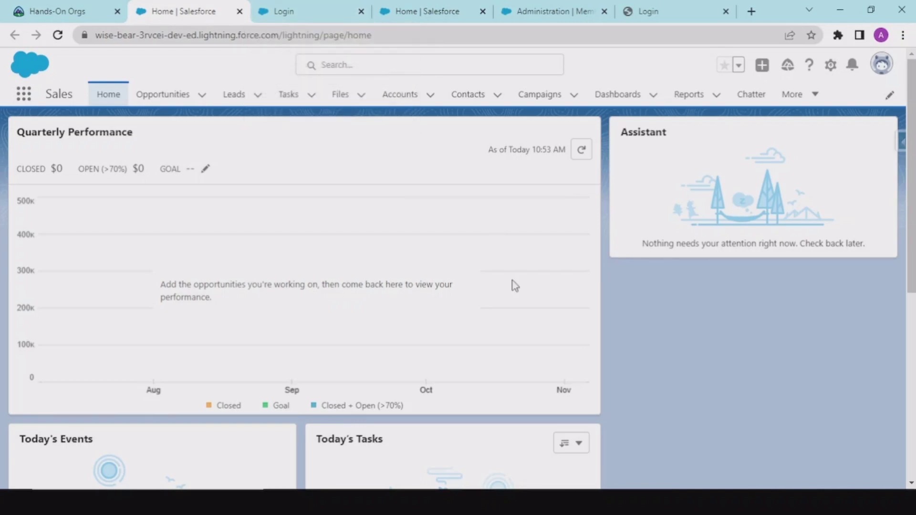
{"action": "scroll", "coordinate": [512, 284], "scroll_direction": "down", "scroll_amount": 5}
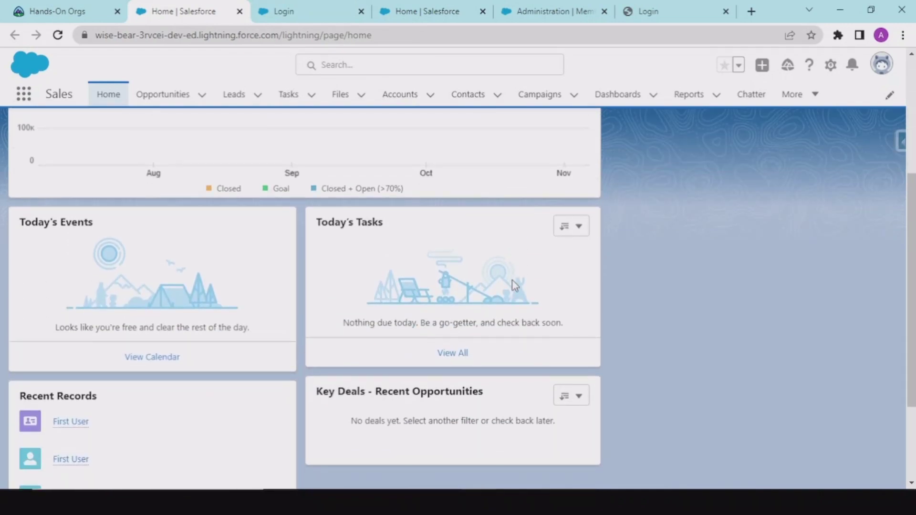